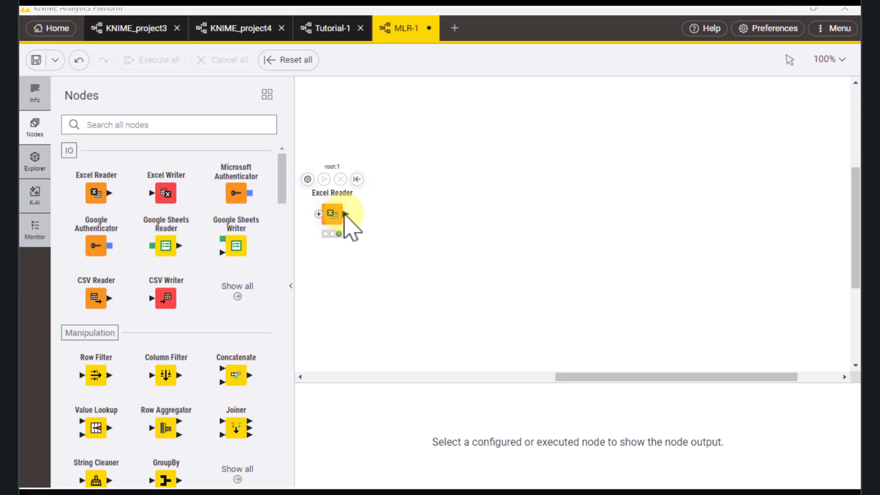
- Add a Partitioning node connected to the Excel Reader's output
mouse_move(345, 214)
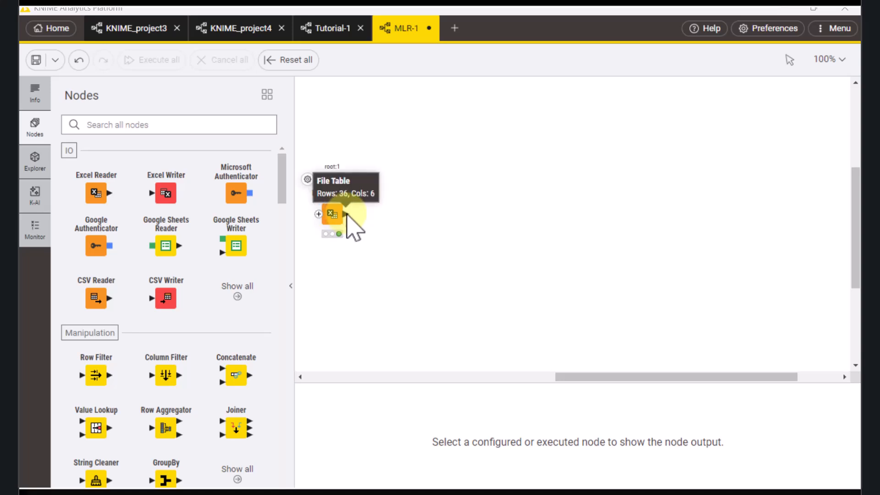
left_click_drag(348, 214, 402, 214)
type("parti")
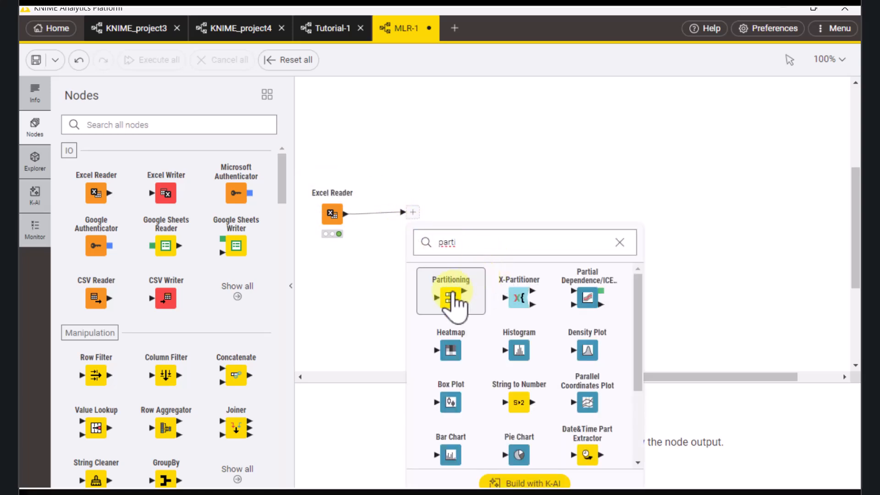
left_click(452, 299)
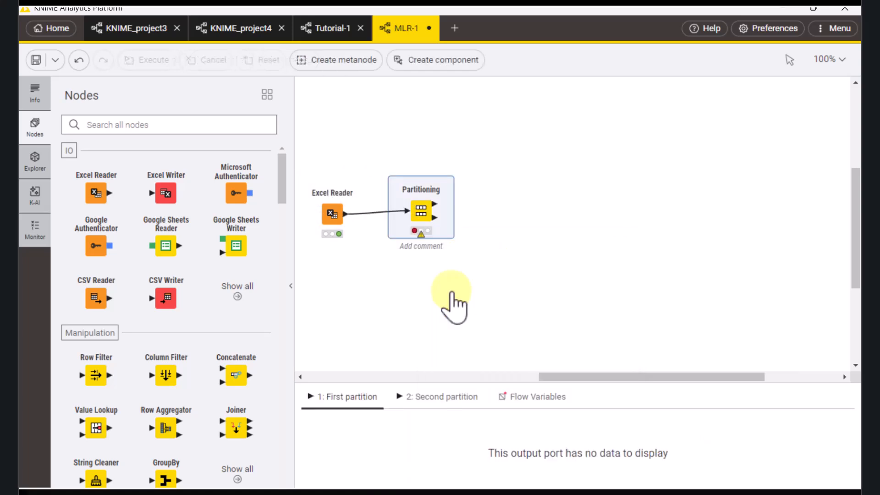
- Configure the Partitioning node with a relative first partition of 70% drawn randomly, and execute it
left_click(339, 230)
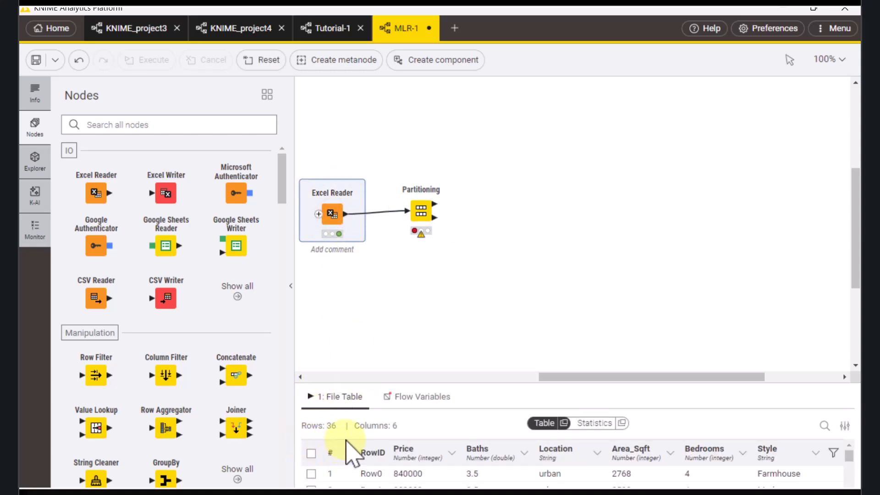
double_click(406, 198)
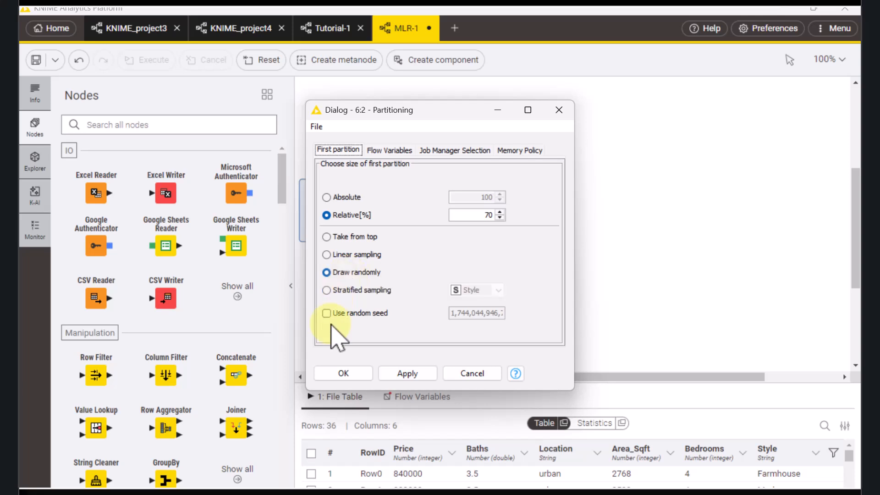
left_click(357, 372)
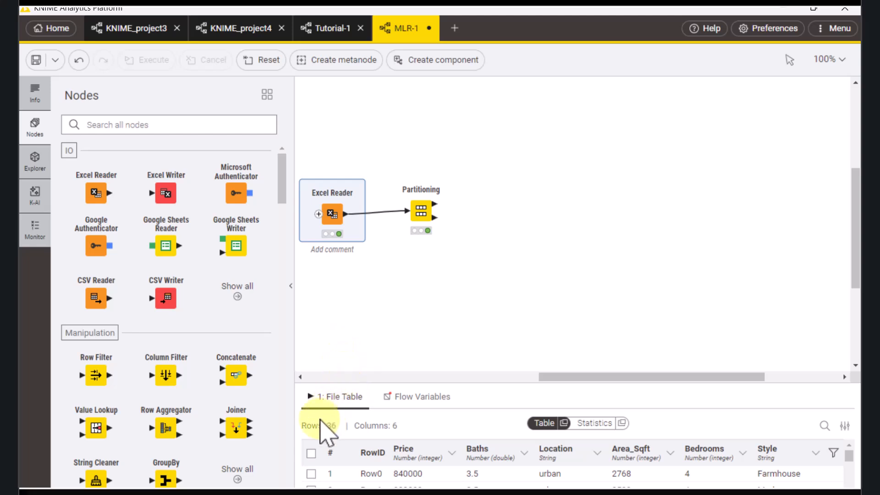
- Inspect the Partitioning node's first and second partition output tables
left_click(420, 212)
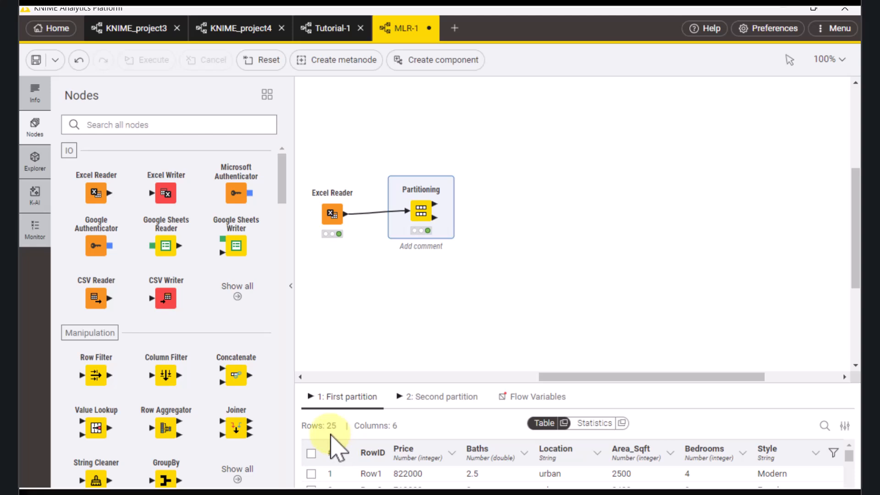
left_click(433, 399)
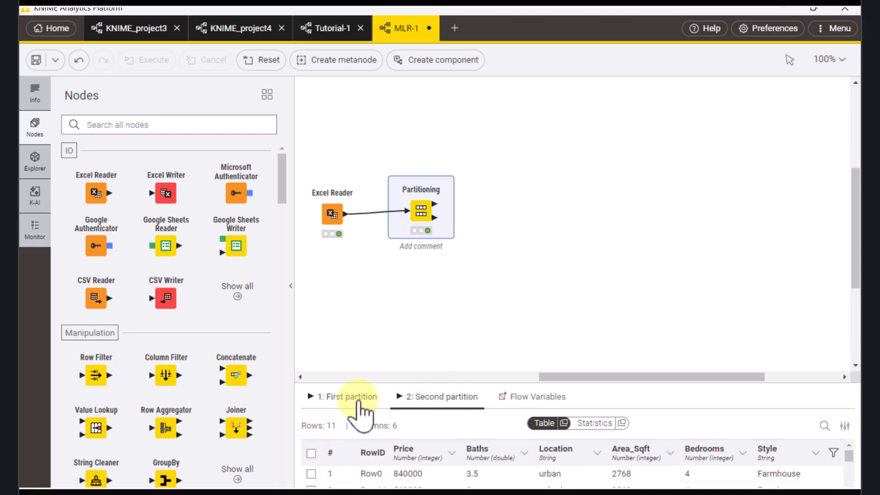
mouse_move(447, 192)
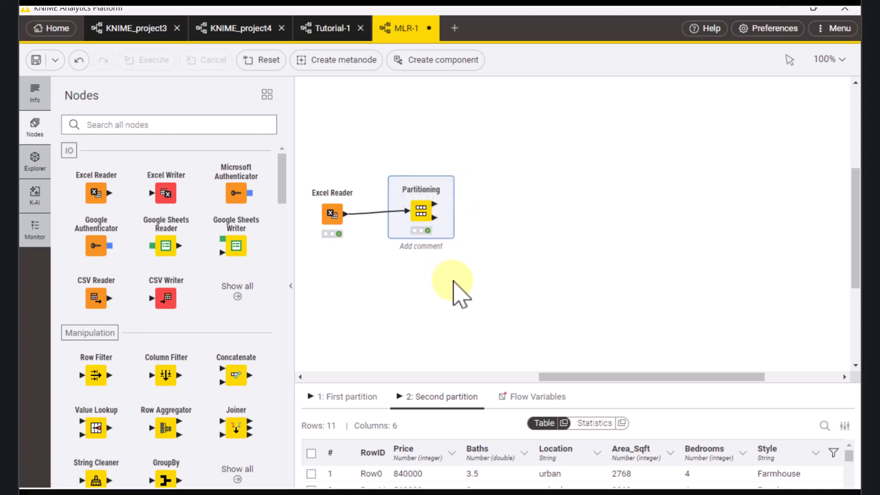
left_click(475, 271)
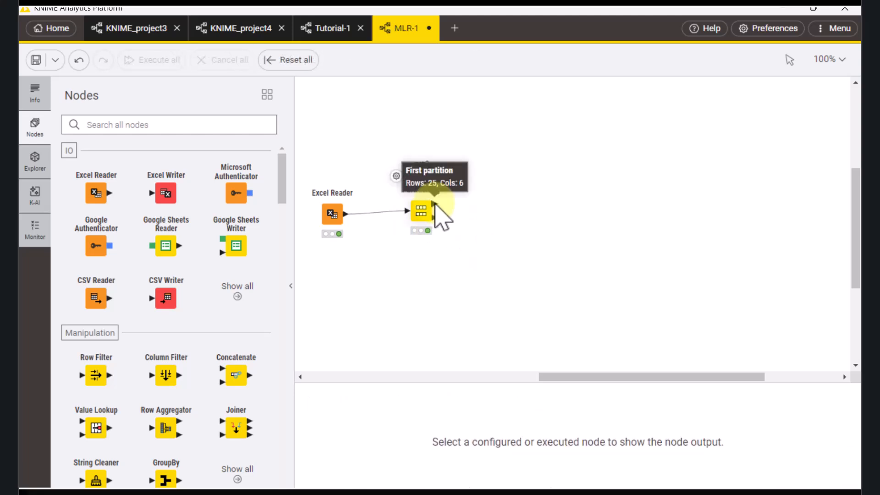
- Add a Linear Regression Learner node connected to the Partitioning node's first partition output
left_click_drag(434, 205, 476, 134)
type("l")
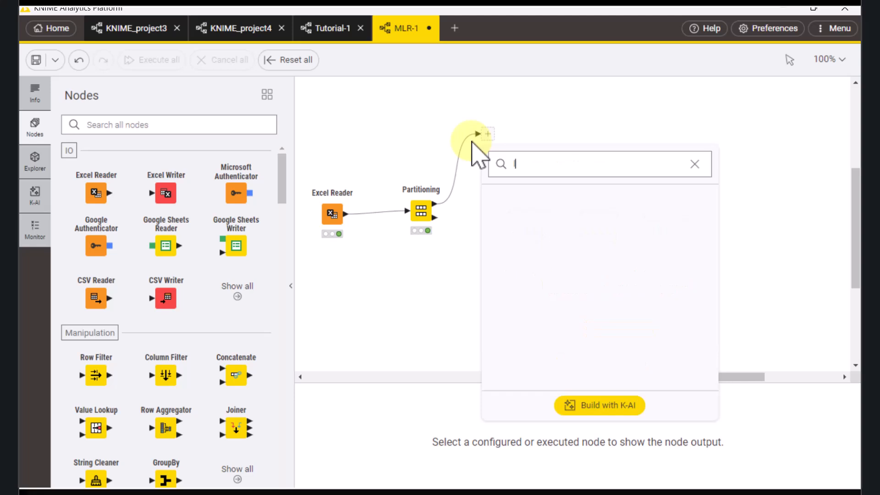
type("inea")
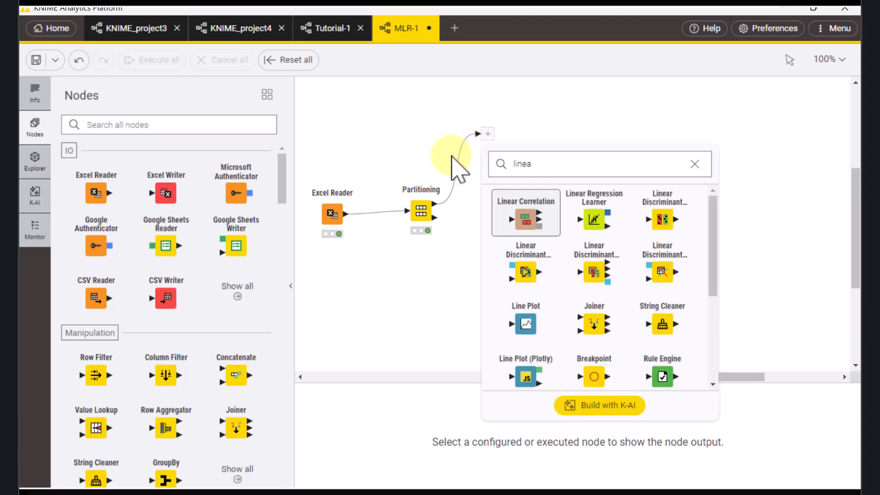
left_click(591, 224)
- Set the Linear Regression Learner's target column to Price, keeping all other columns included as predictors
mouse_move(454, 120)
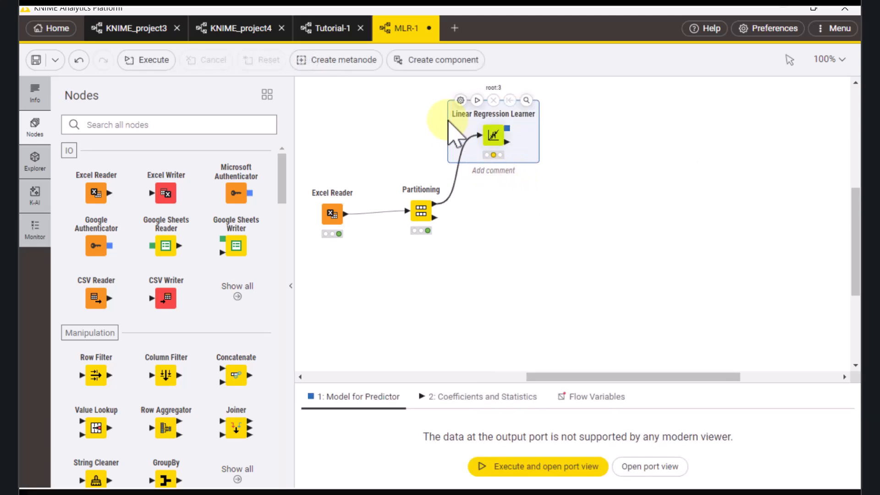
left_click(460, 100)
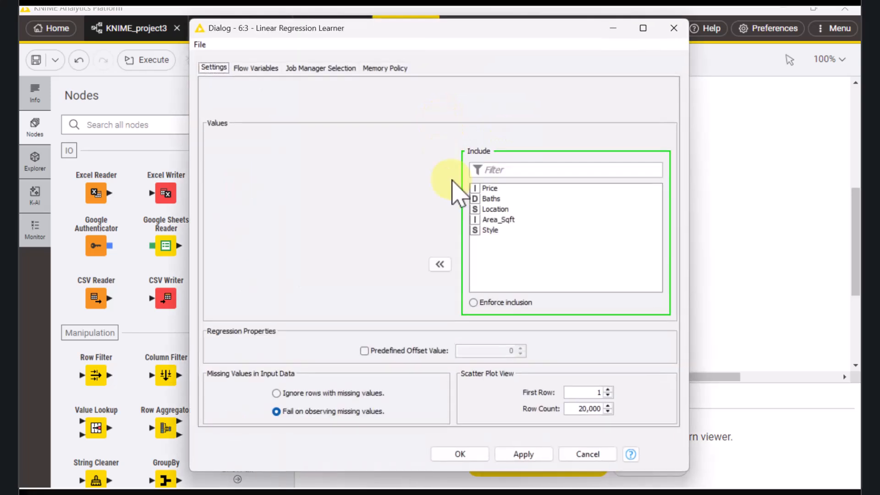
left_click(467, 102)
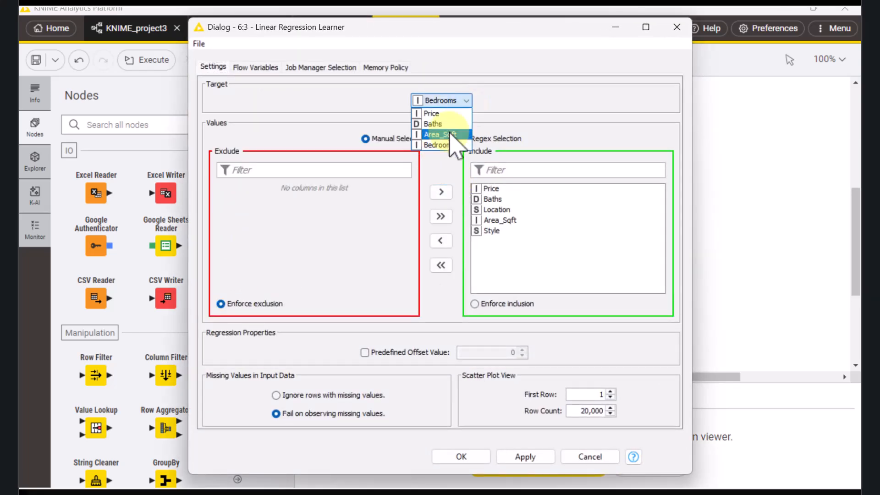
left_click(431, 113)
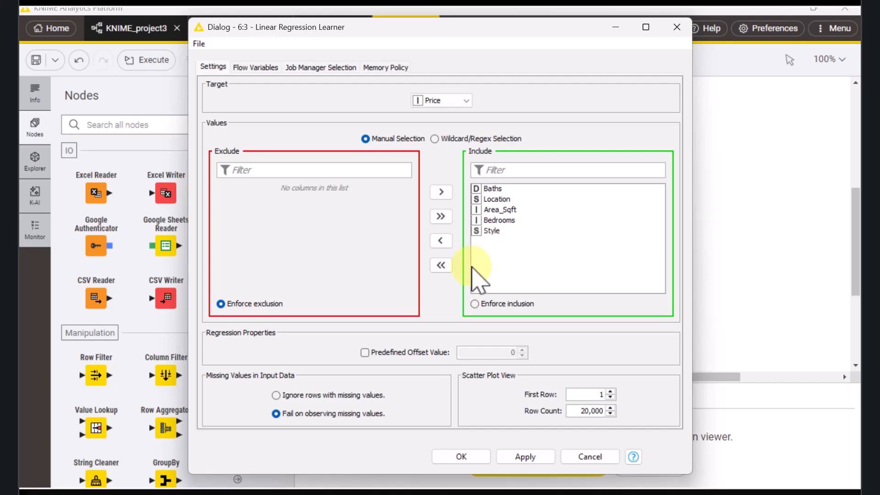
left_click(482, 459)
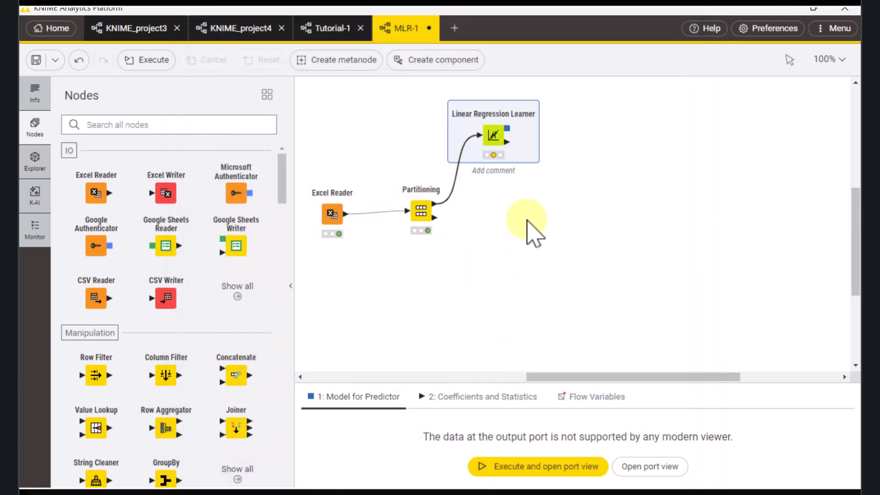
left_click(536, 149)
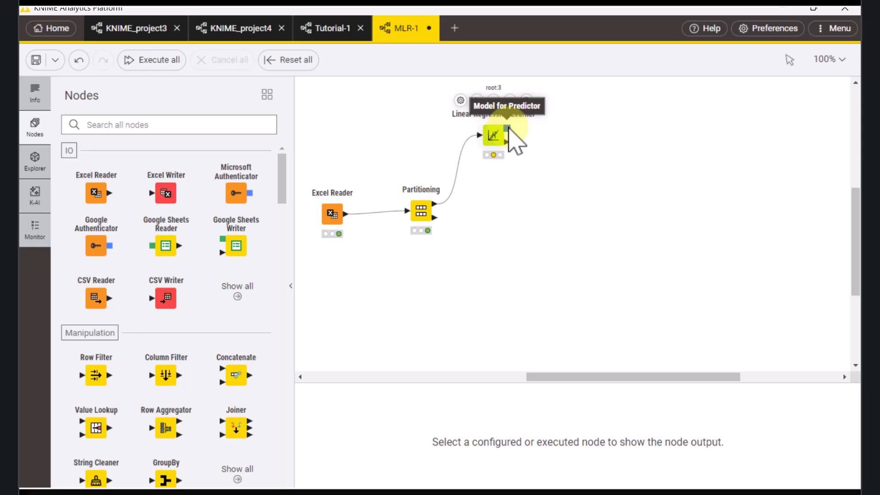
- Add a Regression Predictor node fed by the learner's model output, and connect the second partition to its data input
left_click_drag(507, 129, 571, 144)
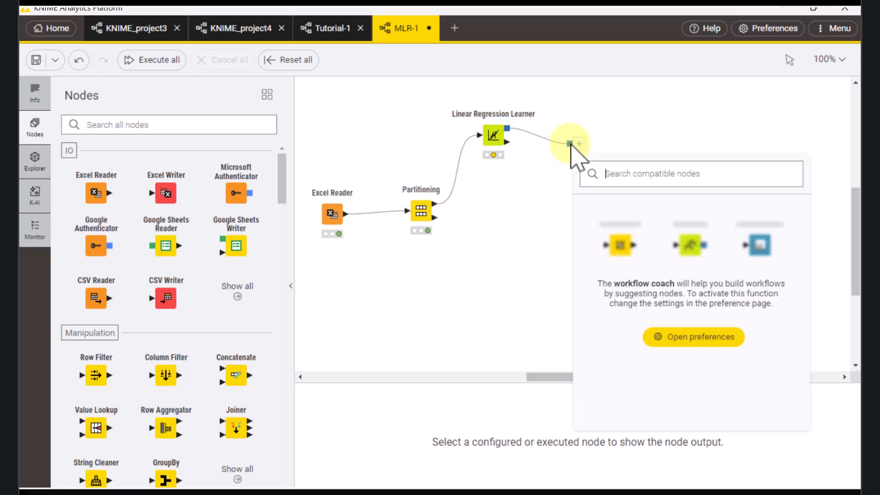
type("linea")
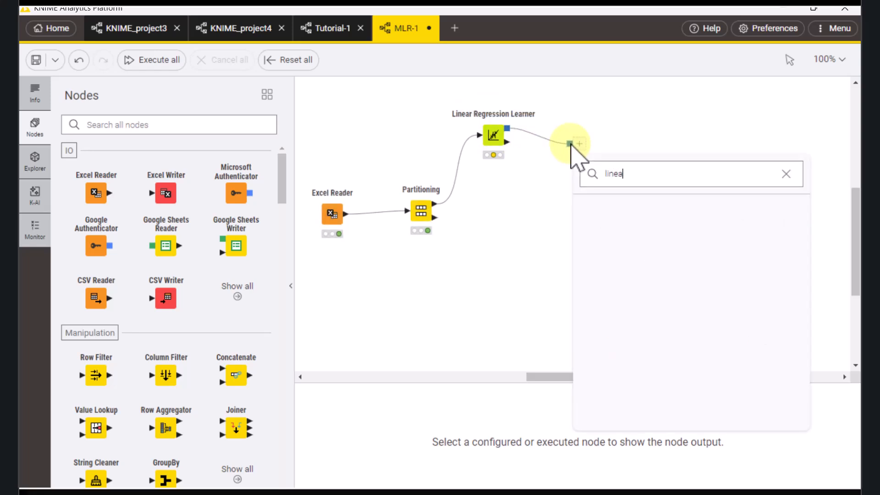
type("r")
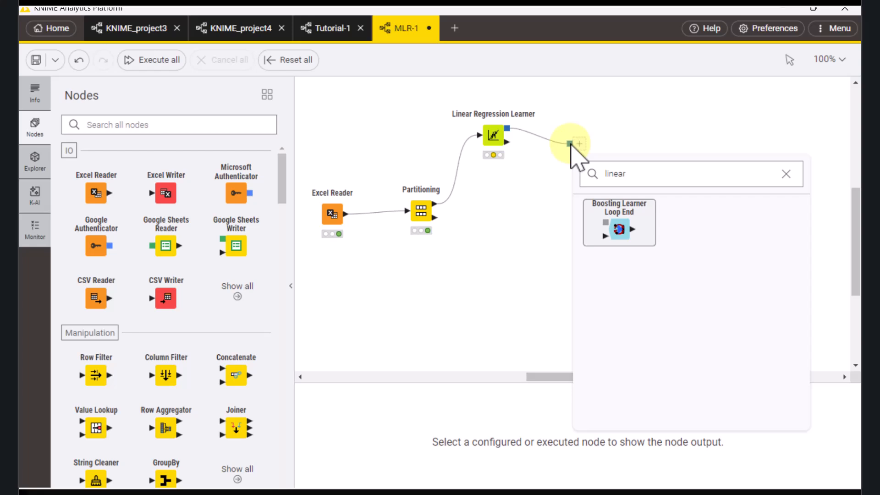
key("BackSpace")
key("BackSpace")
key("BackSpace")
type("regress")
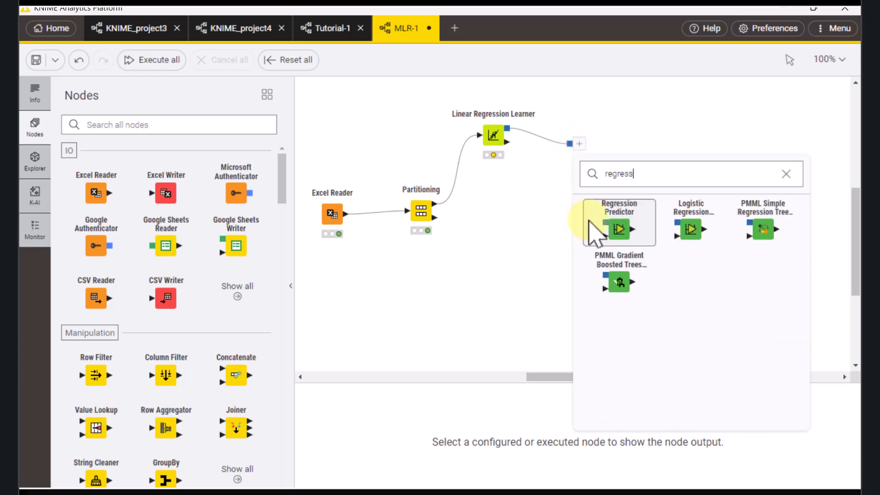
left_click(620, 225)
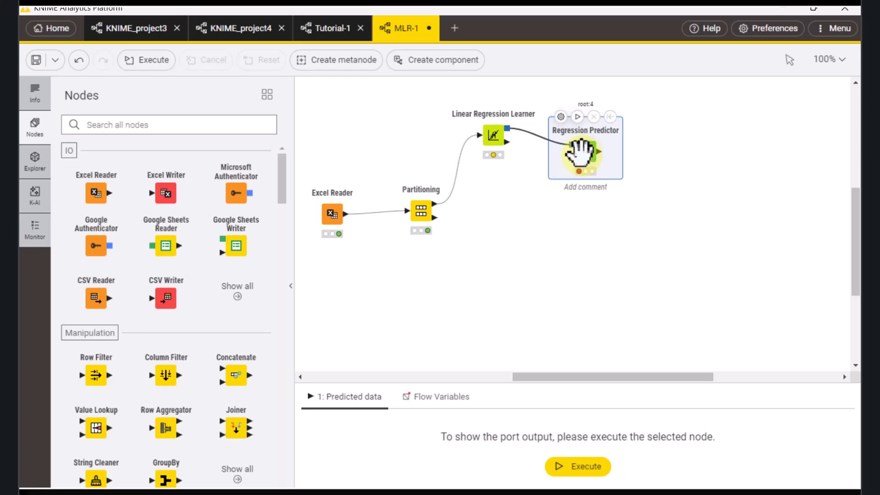
left_click_drag(585, 151, 601, 154)
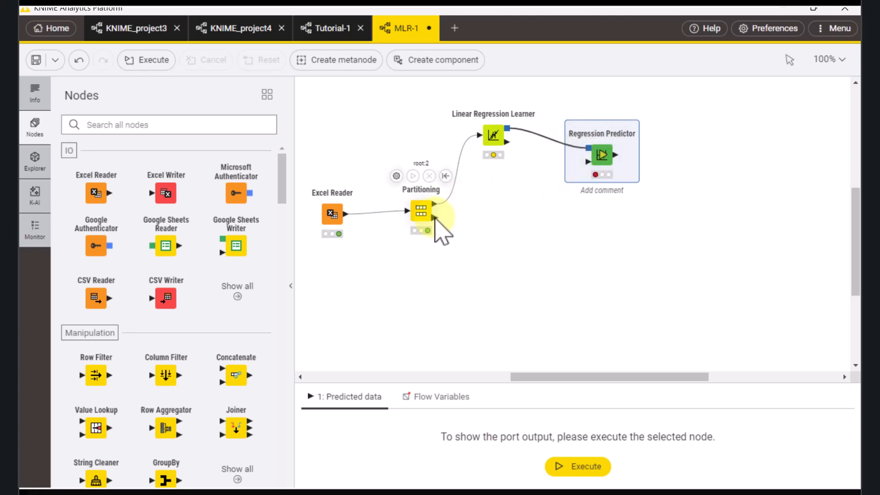
mouse_move(435, 219)
left_mouse_down()
mouse_move(458, 232)
mouse_move(566, 197)
mouse_move(584, 172)
left_mouse_up()
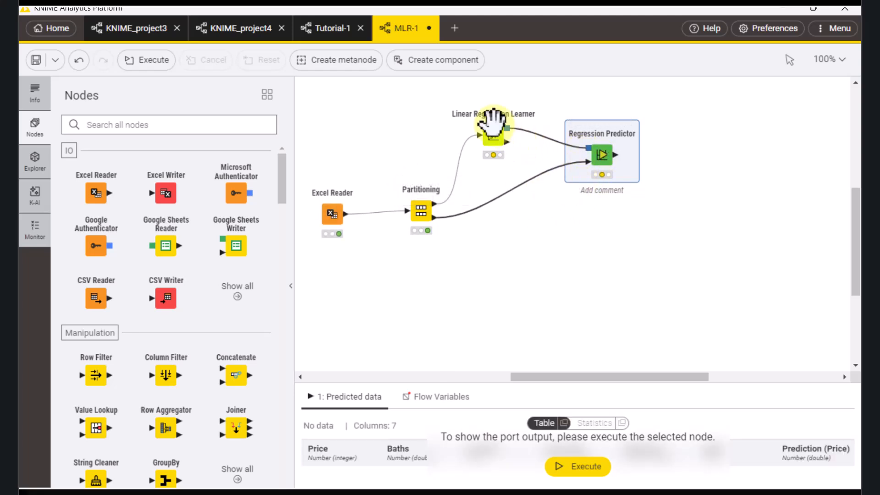
mouse_move(491, 112)
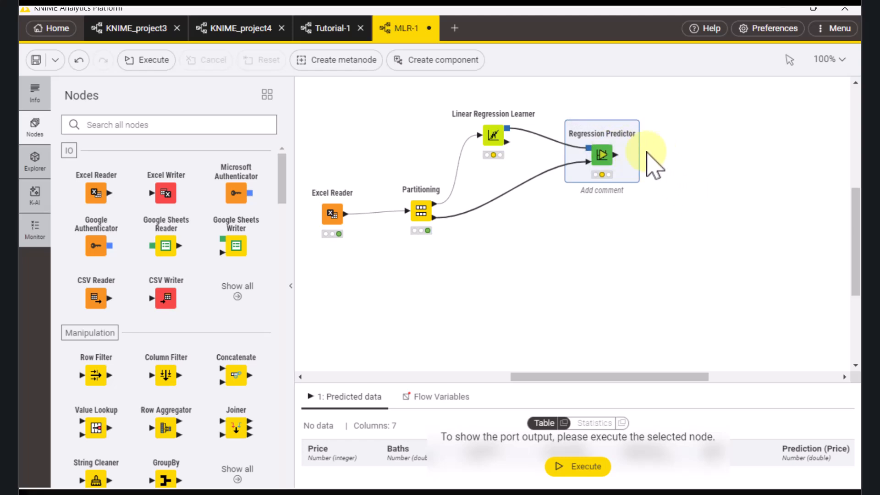
- Add a Numeric Scorer node connected to the Regression Predictor's output
left_click_drag(617, 155, 681, 155)
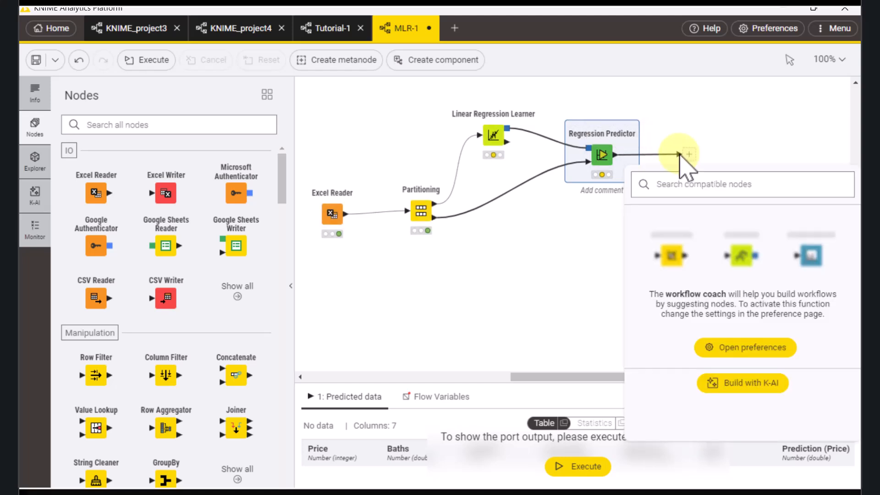
type("numer")
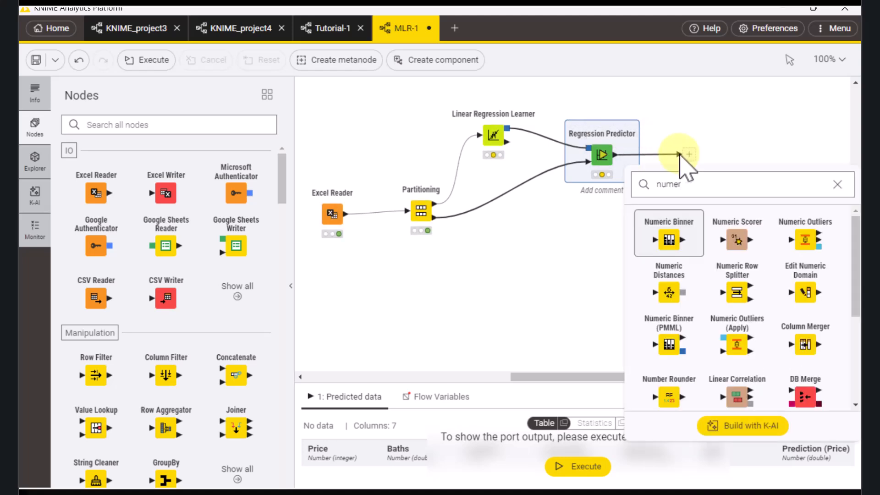
left_click(739, 233)
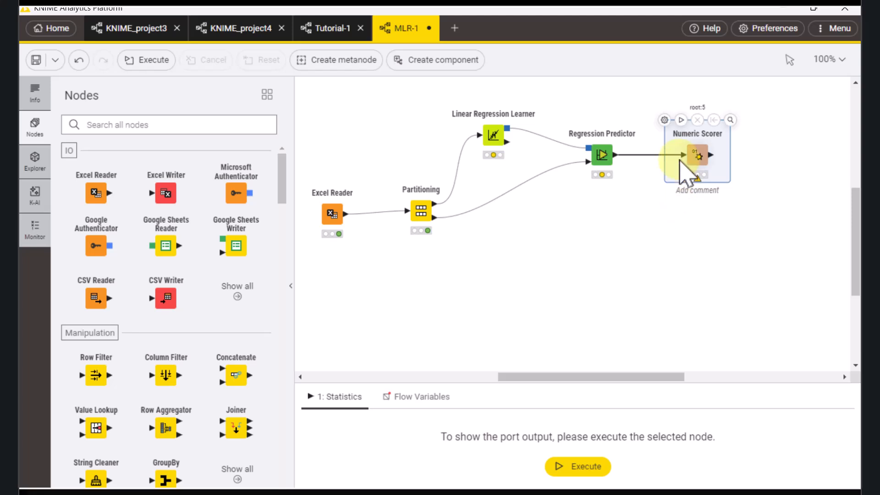
- Review the Regression Predictor's settings and accept the default prediction column name
left_click(601, 147)
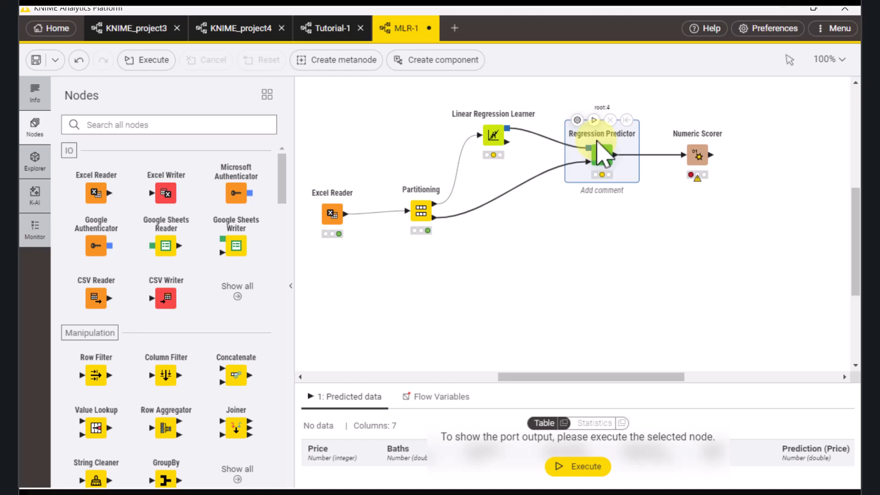
left_click(578, 120)
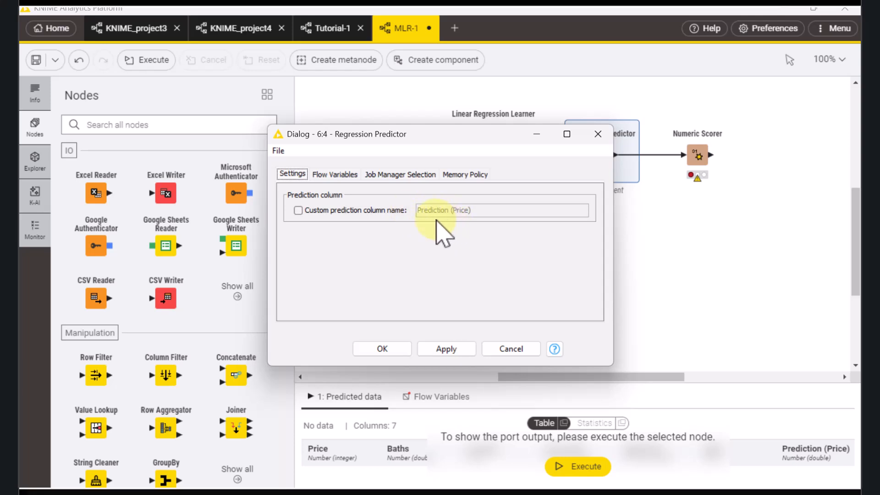
left_click(386, 350)
- Configure the Numeric Scorer with Price as the reference column and Prediction (Price) as the predicted column
mouse_move(692, 157)
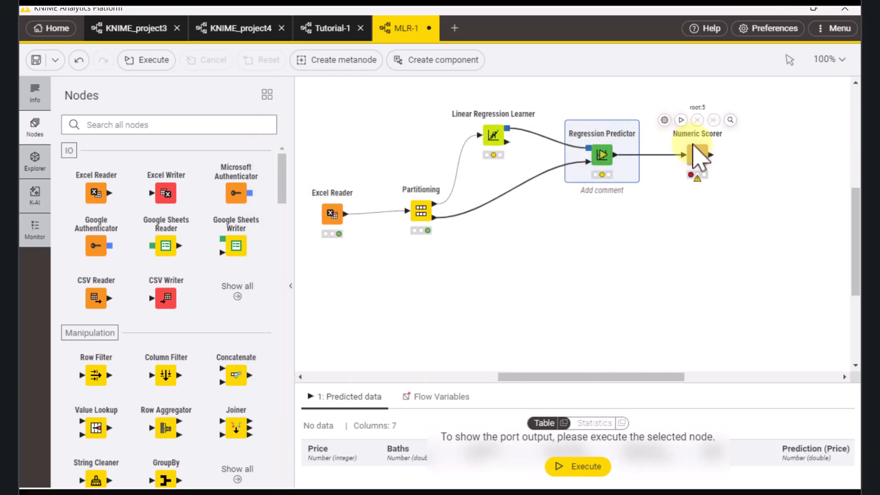
double_click(663, 130)
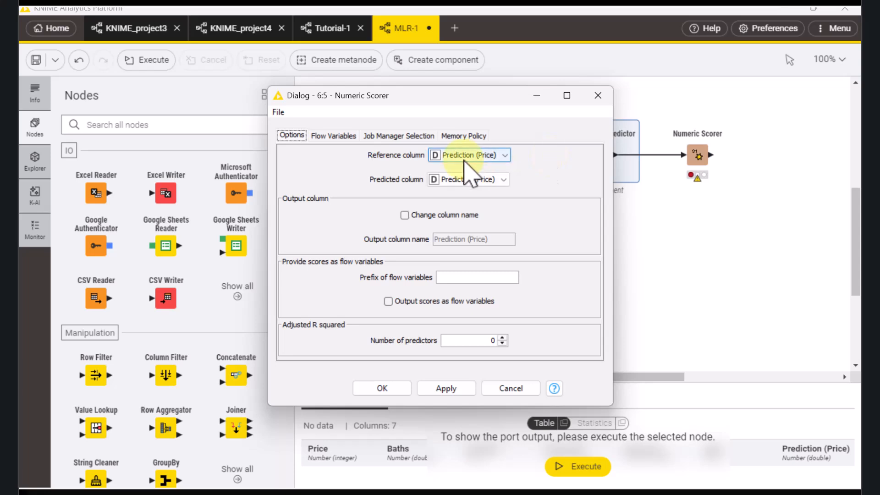
left_click(501, 156)
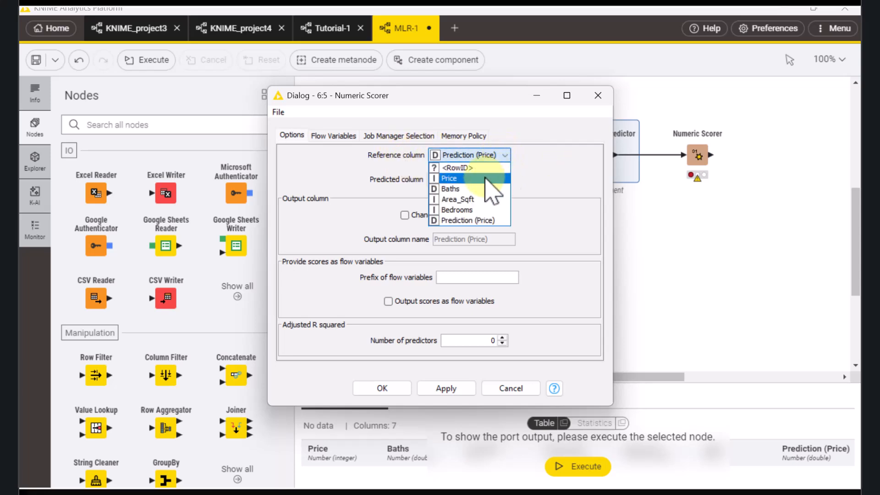
left_click(495, 176)
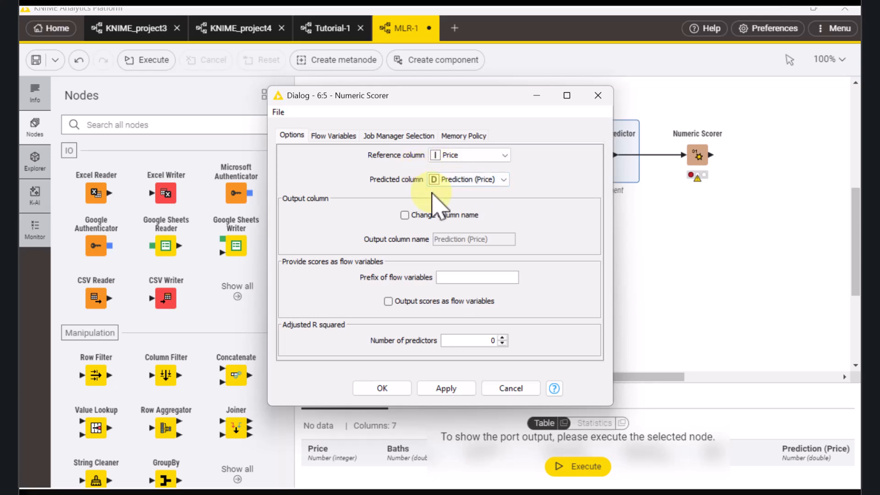
left_click(402, 390)
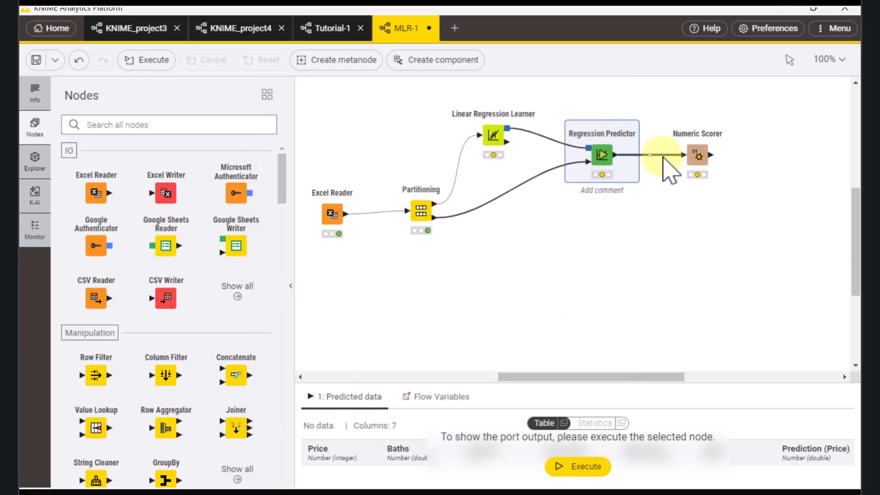
- Execute the Linear Regression Learner, Regression Predictor and Numeric Scorer nodes
mouse_move(490, 120)
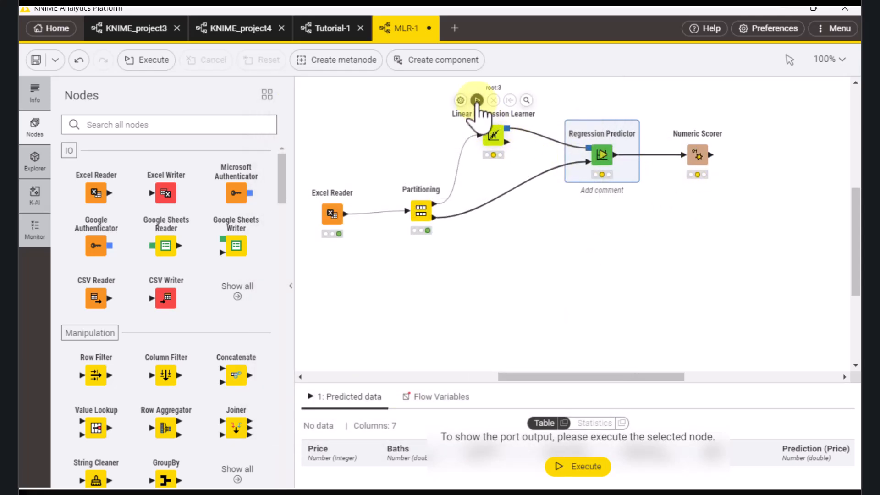
left_click(477, 100)
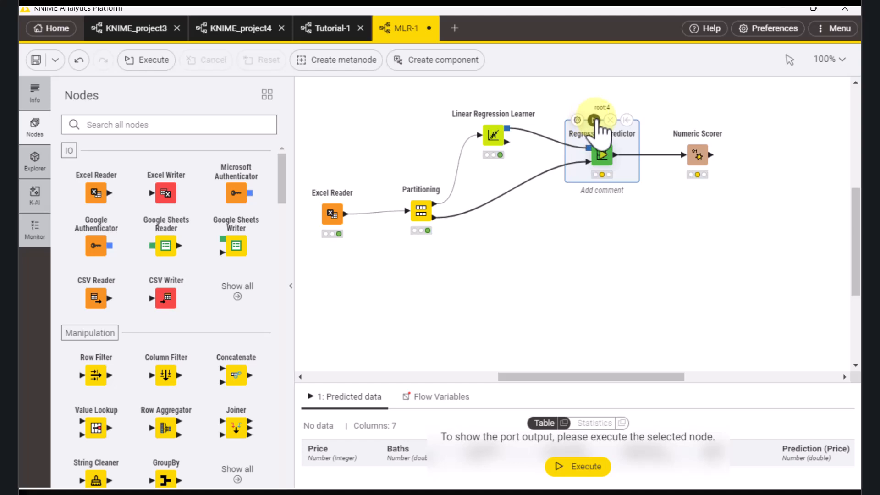
left_click(595, 120)
mouse_move(692, 138)
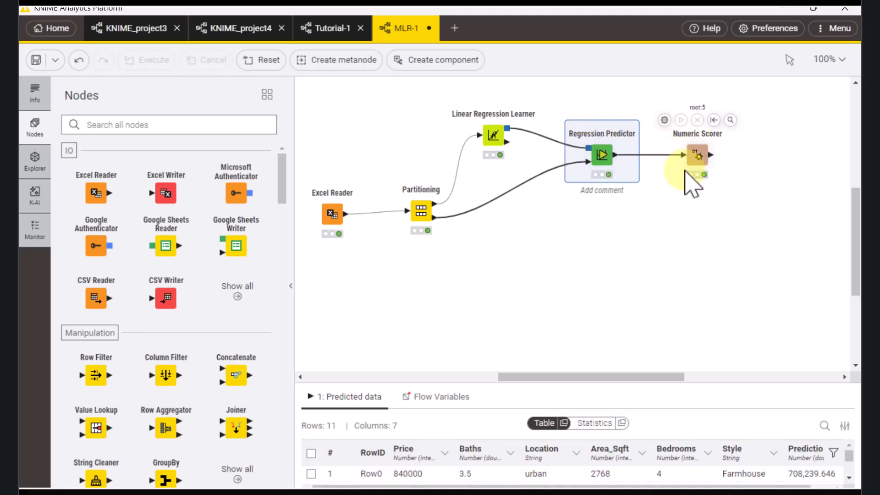
- Review the Numeric Scorer's statistics table in a separate window and close it
left_click(696, 149)
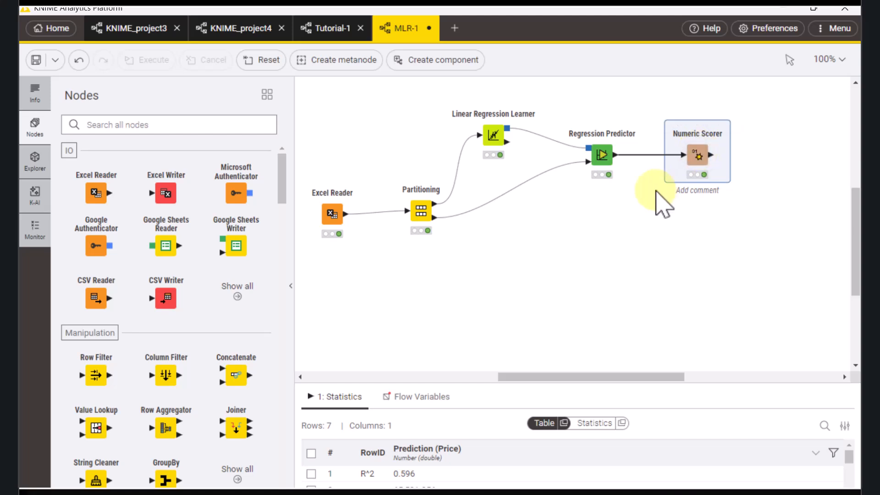
left_click(564, 423)
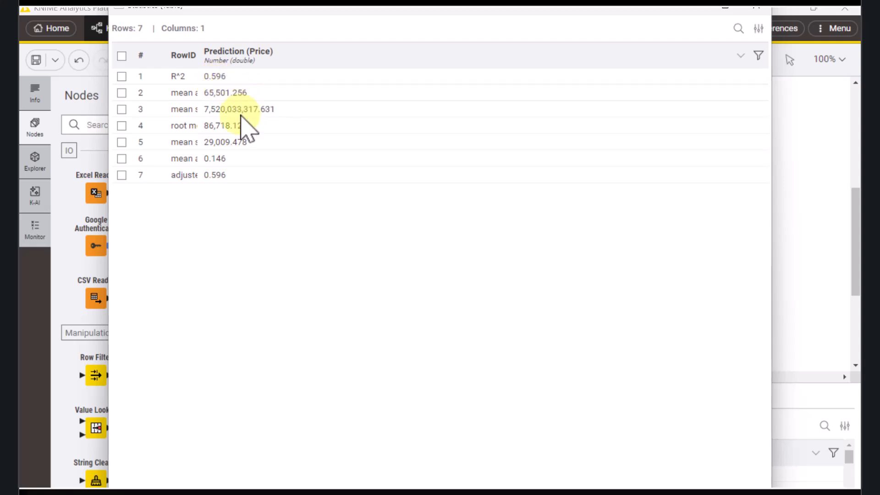
left_click(756, 10)
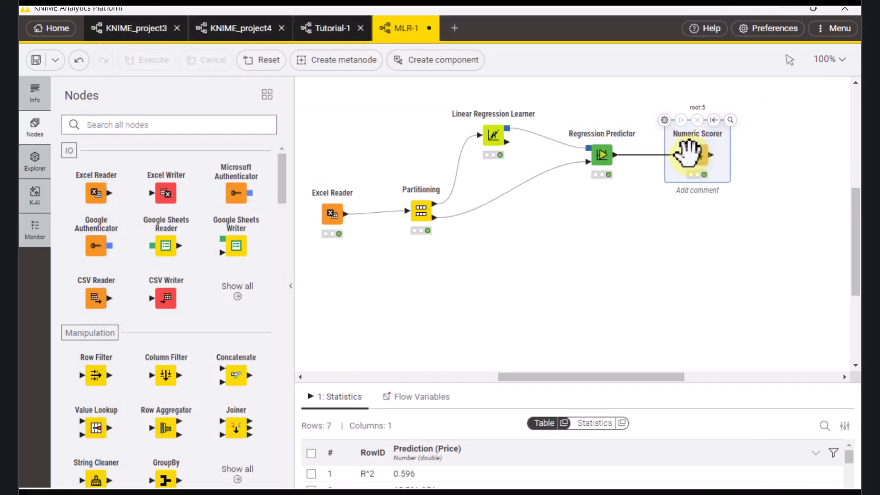
- Examine the coefficients, p-values and R-squared in the Linear Regression Learner's result view, and compare them with the Numeric Scorer's statistics
left_click(497, 140)
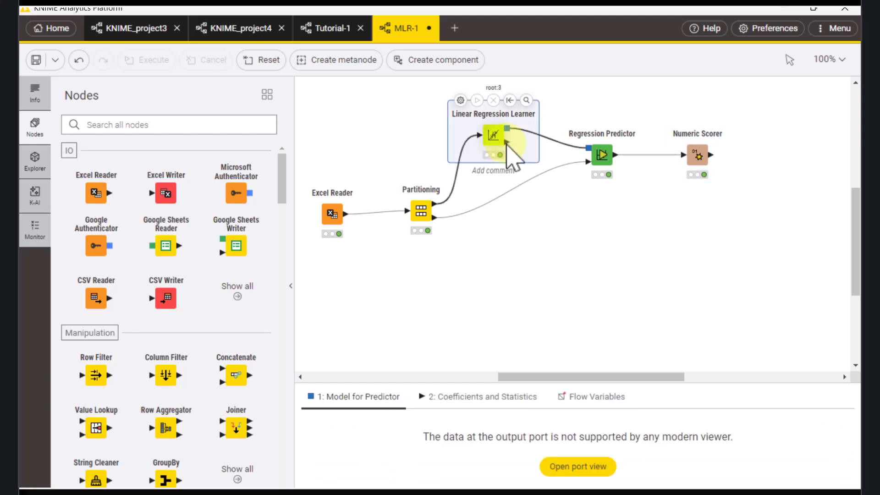
right_click(494, 138)
mouse_move(527, 197)
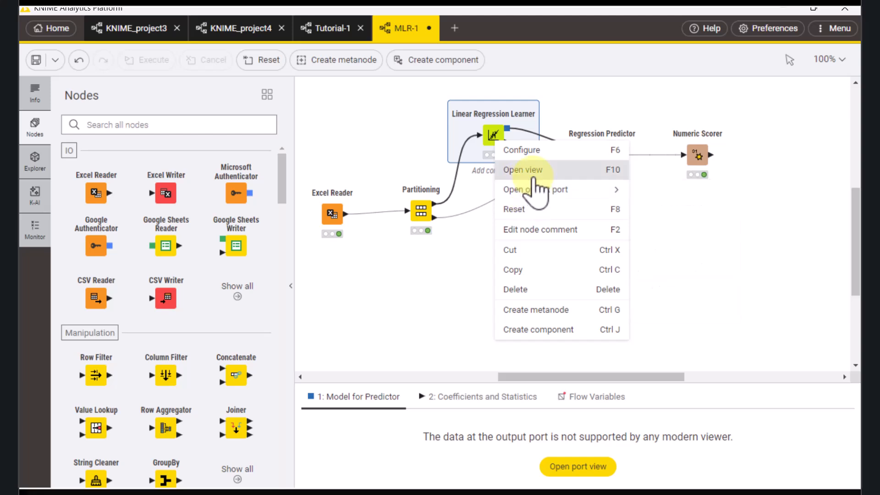
left_click(531, 170)
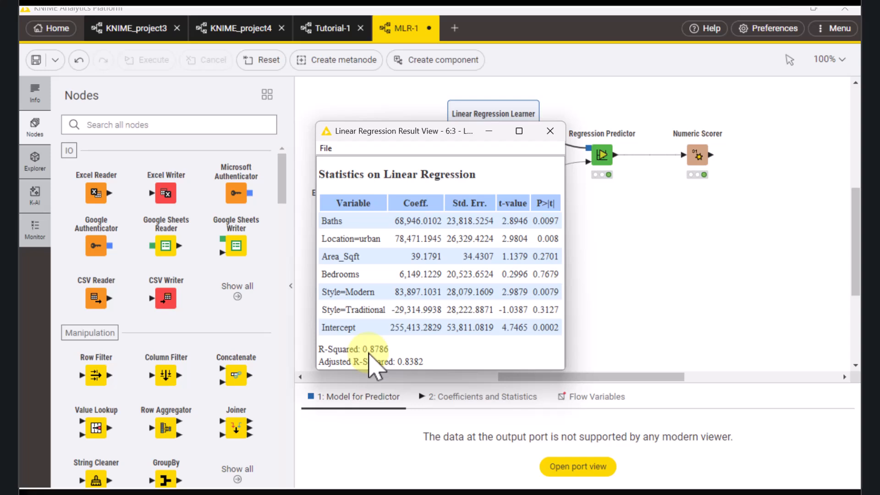
left_click(550, 131)
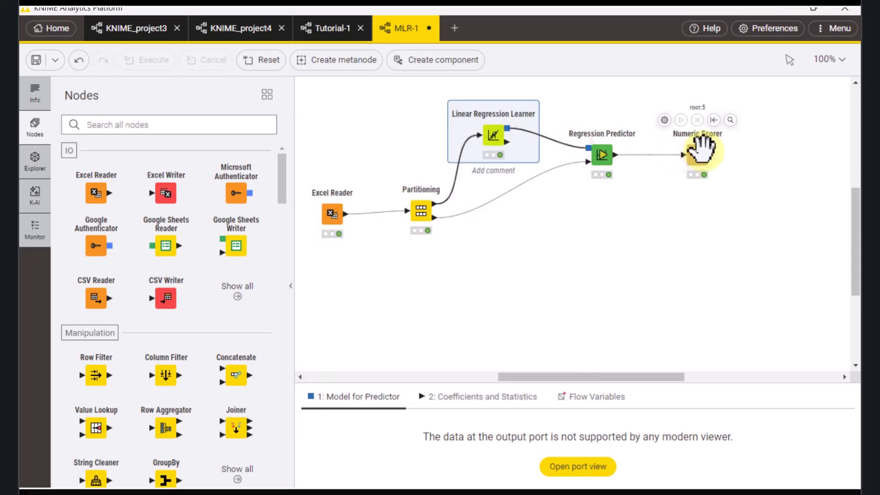
left_click(699, 154)
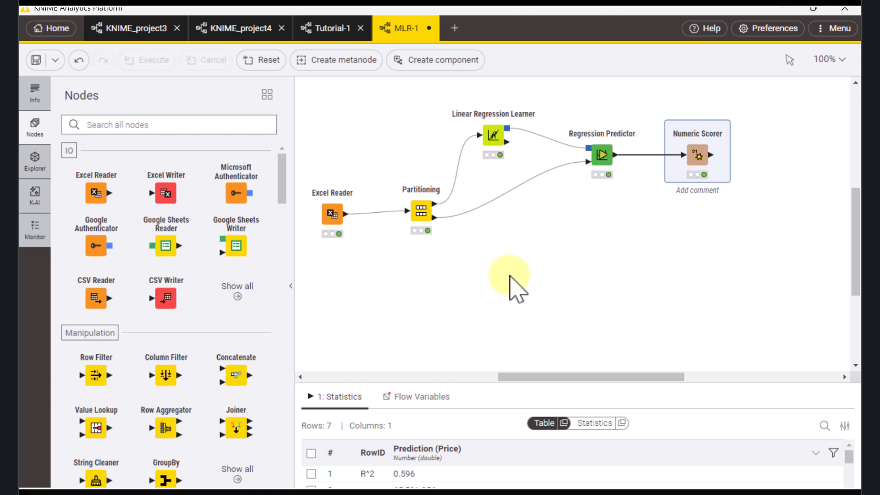
- Duplicate the Linear Regression Learner, Regression Predictor and Numeric Scorer nodes and place the copies below the originals
left_click(526, 274)
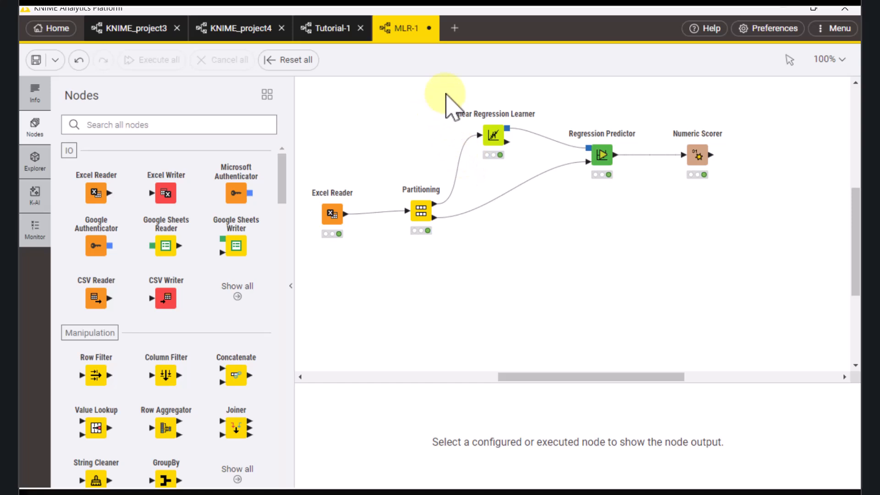
left_click_drag(445, 91, 743, 207)
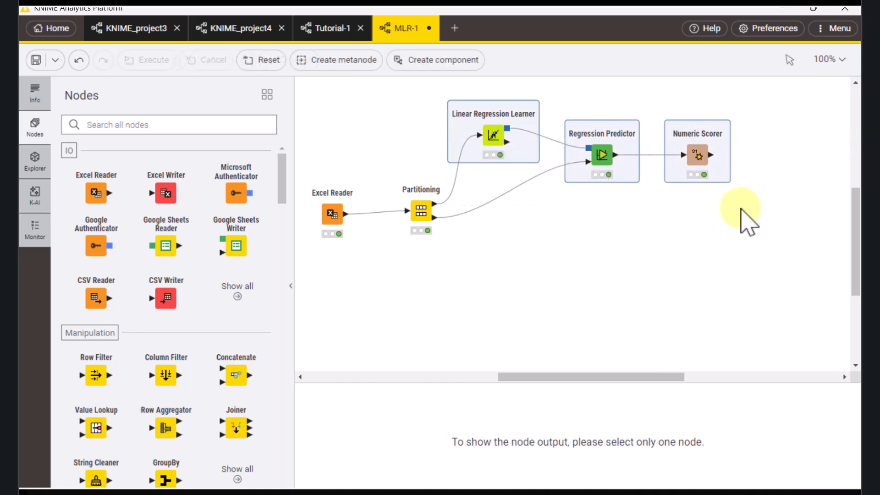
key("ctrl+c")
left_click(501, 320)
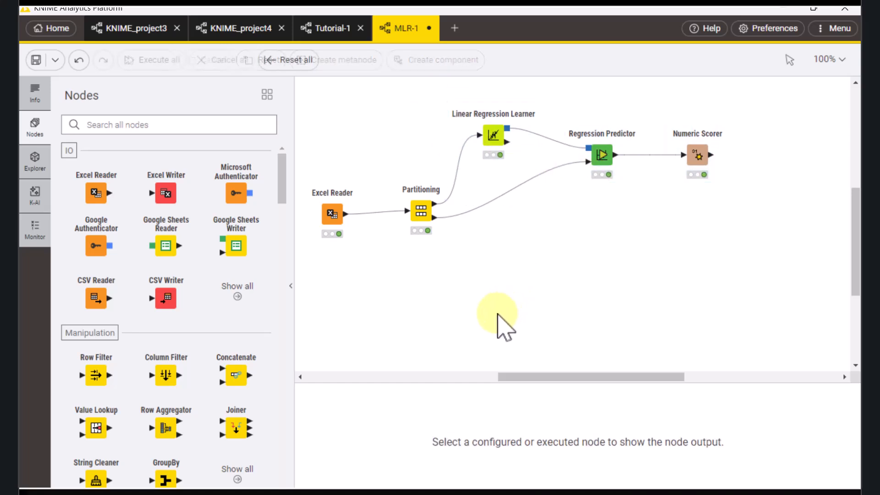
key("ctrl+v")
left_click_drag(570, 215, 513, 290)
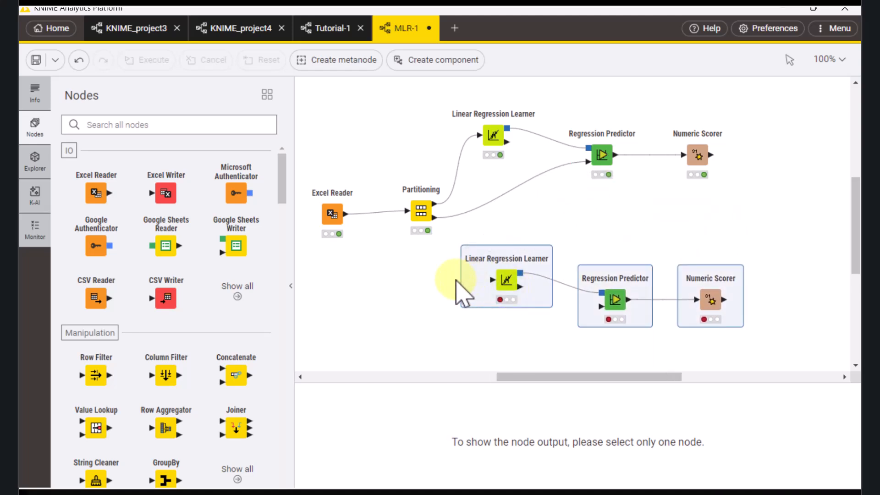
left_click(404, 303)
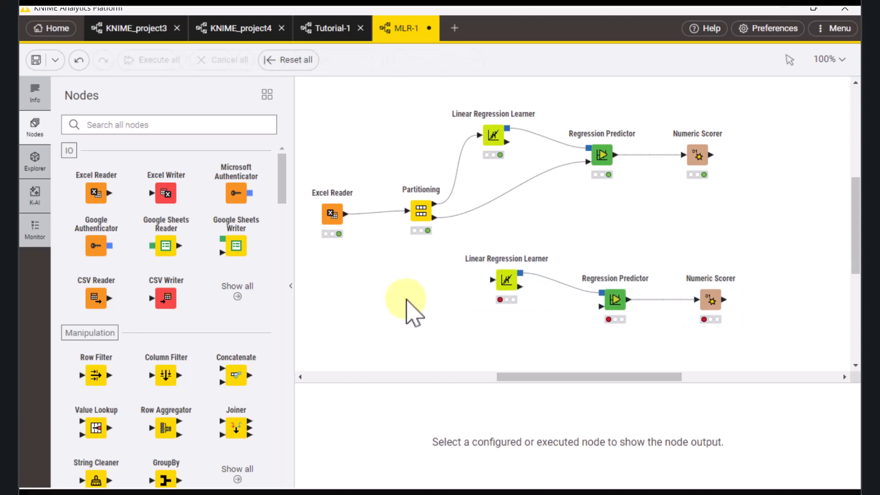
- Label the original Linear Regression Learner with the comment Model-1
left_click(502, 282)
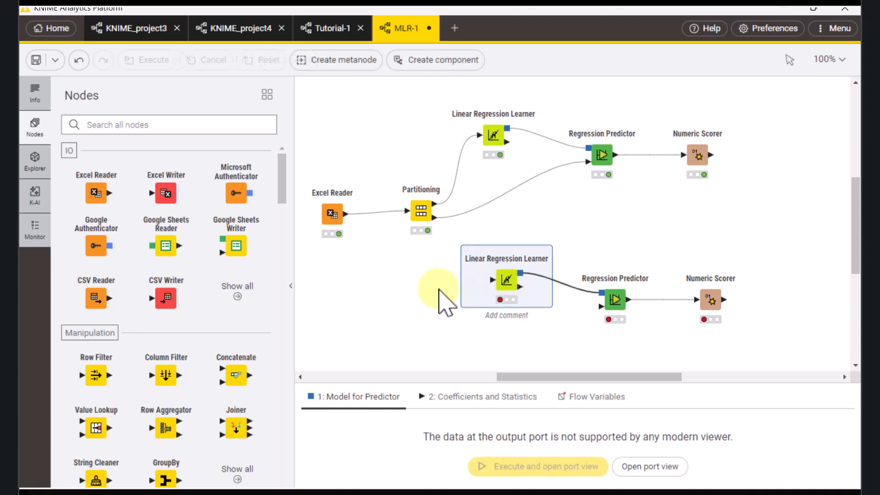
left_click(438, 222)
left_click(494, 136)
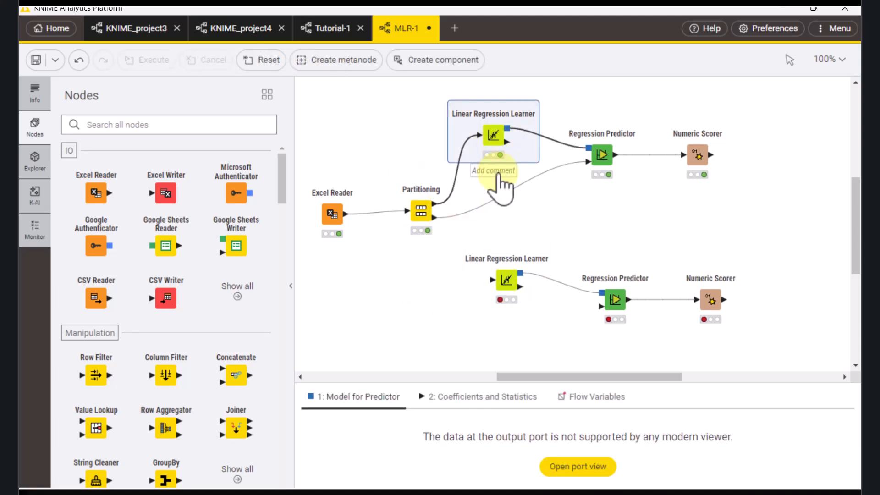
left_click(500, 174)
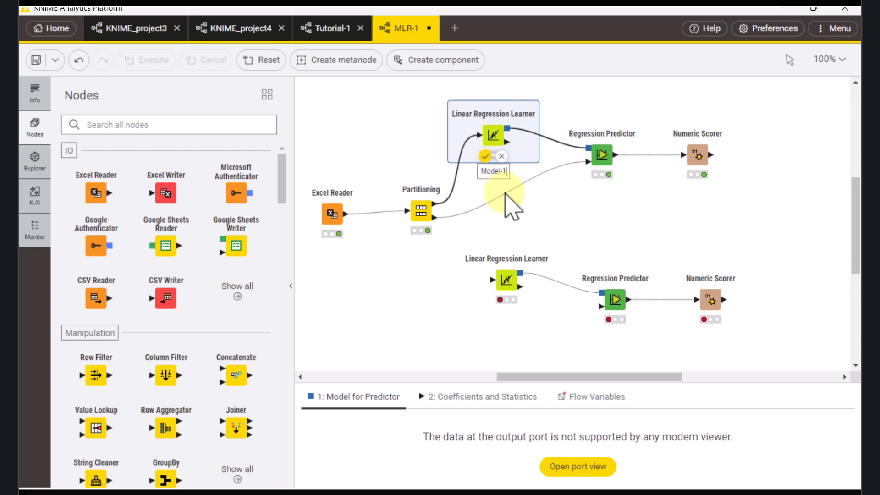
left_click(502, 314)
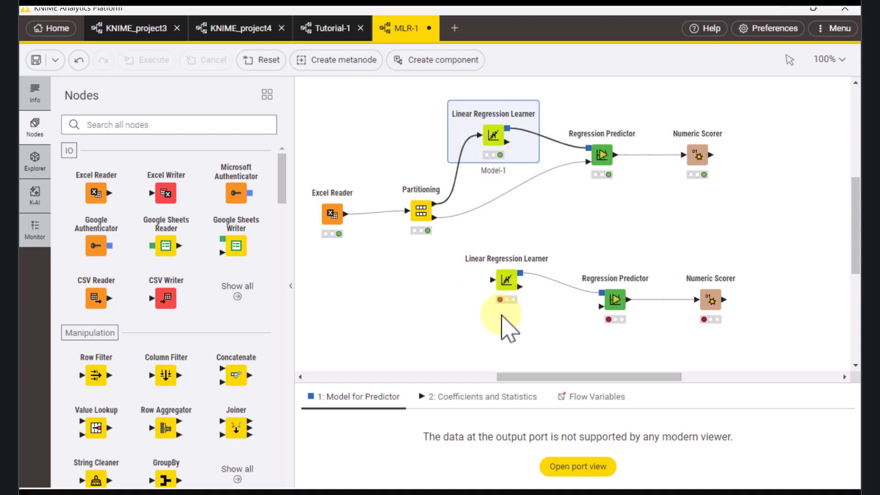
- Label the copied Linear Regression Learner with the comment Model-2
left_click(502, 286)
left_click(504, 321)
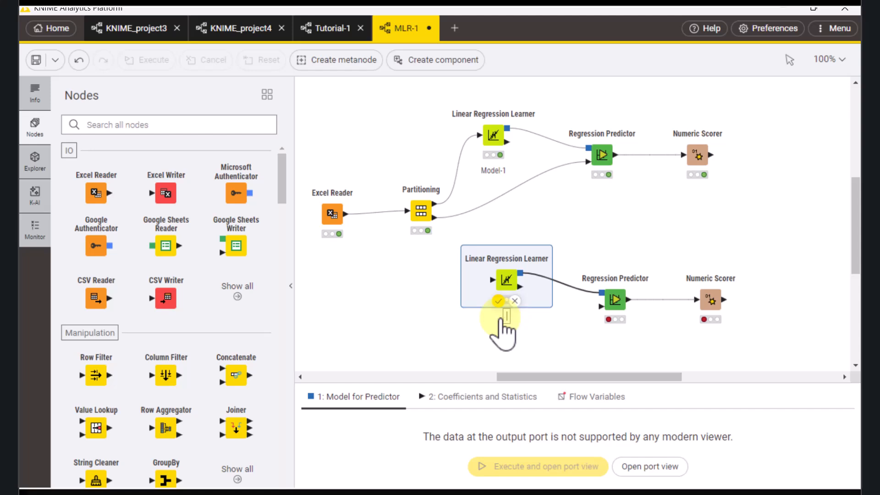
type("Model-2")
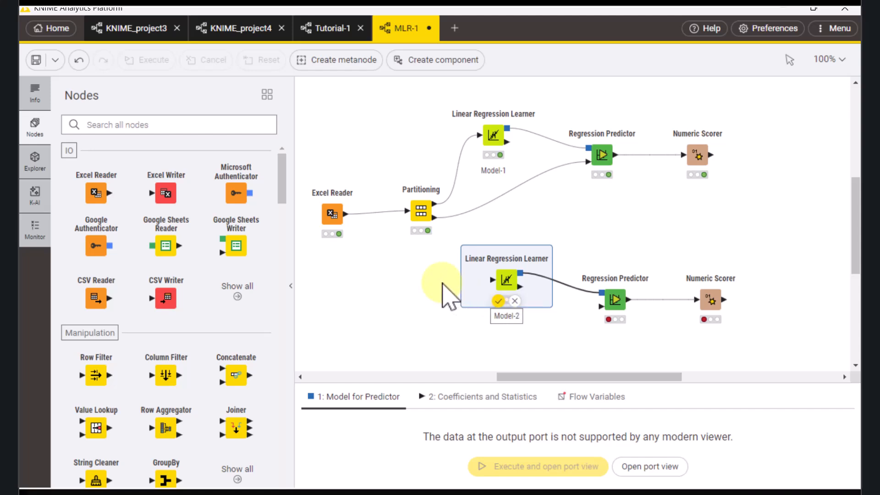
left_click(393, 331)
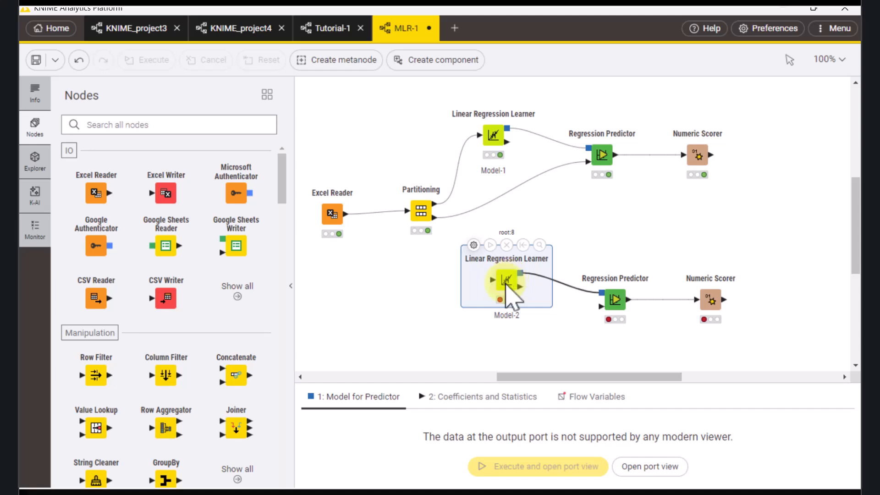
- Shift the Model-2 learner slightly and connect the Partitioning node's first partition to its data input
left_click_drag(506, 282, 504, 289)
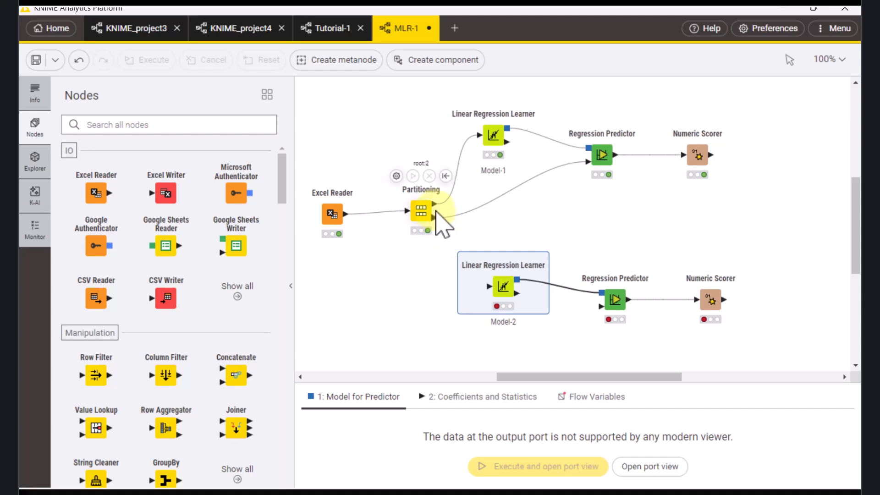
mouse_move(437, 209)
left_click_drag(438, 210, 489, 286)
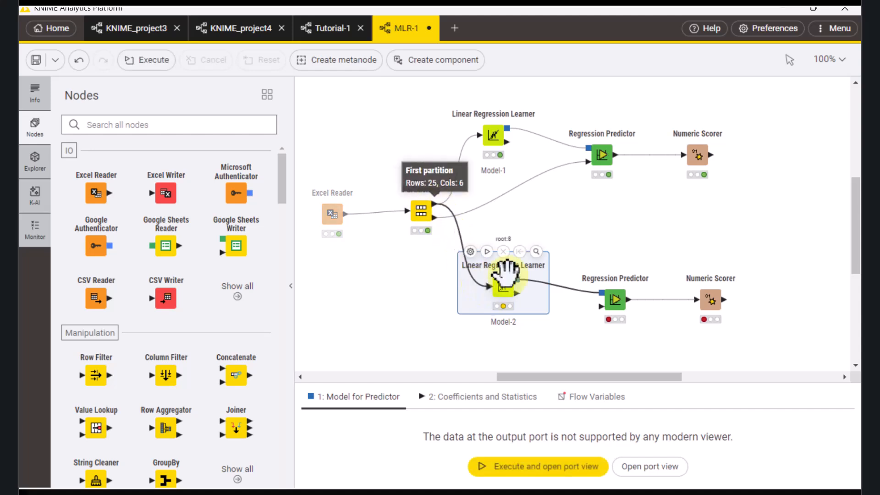
- Exclude the Baths column from the Model-2 learner's predictors, keeping Price as the target
left_click(471, 252)
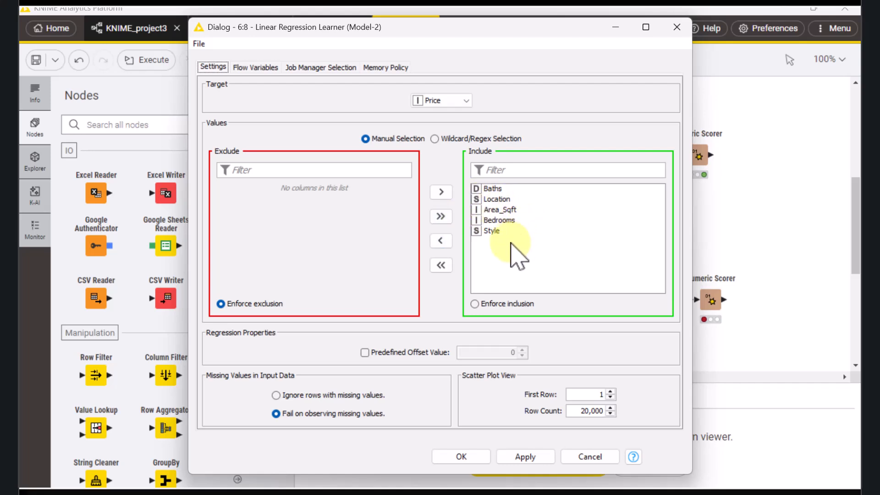
left_click(501, 189)
left_click(441, 241)
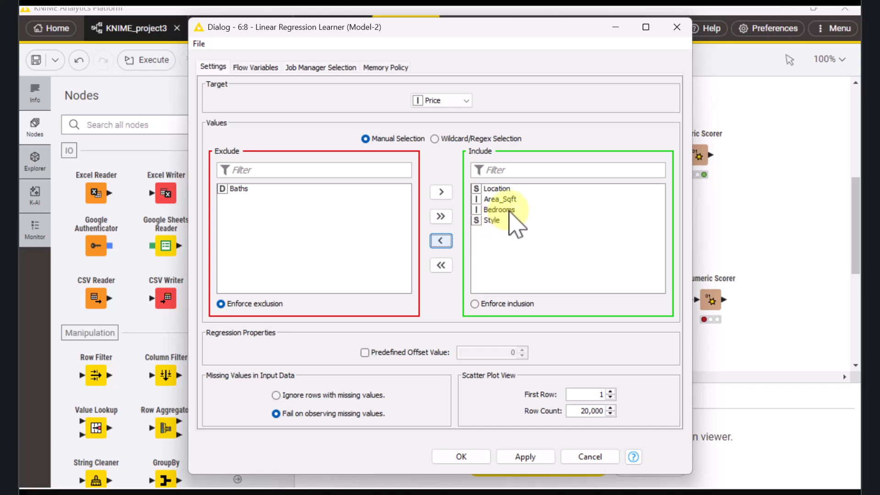
left_click(463, 457)
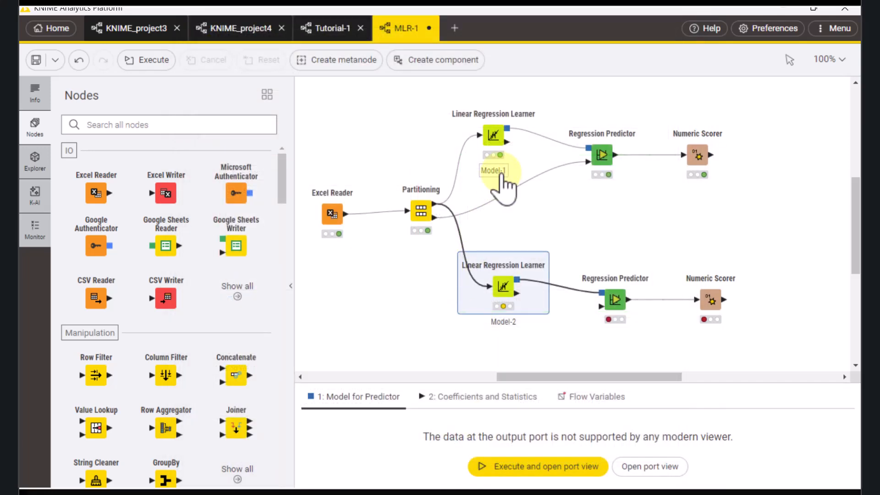
- Move the copied Regression Predictor slightly higher, above the level of the Model-2 learner
mouse_move(606, 304)
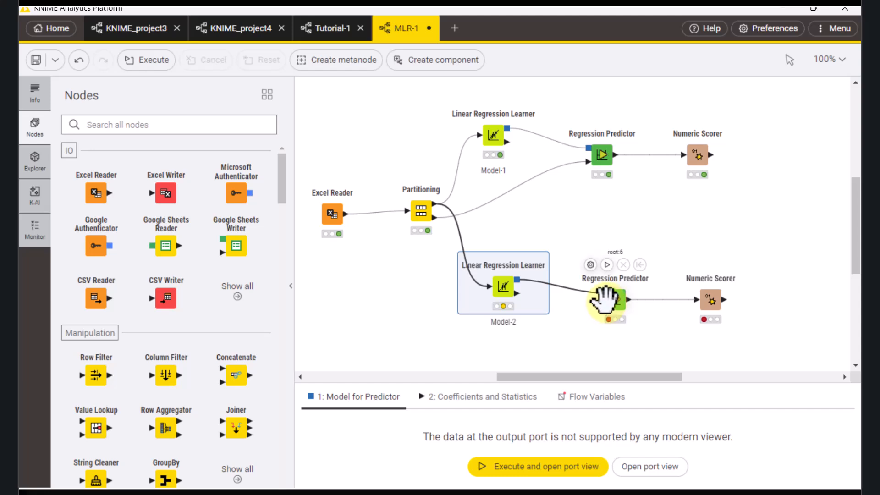
left_click_drag(606, 300, 613, 268)
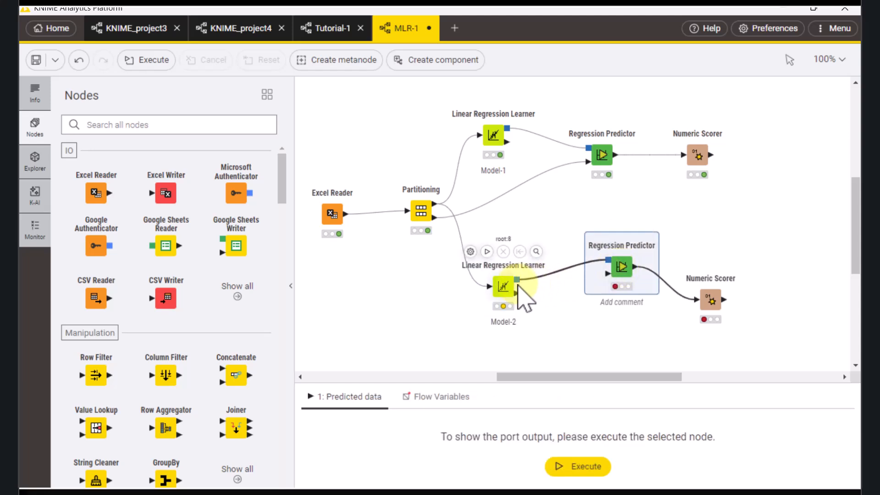
- Shift the Model-2 learner slightly lower and connect the Partitioning node's second partition to the lower Regression Predictor's data input
left_click_drag(507, 290, 514, 307)
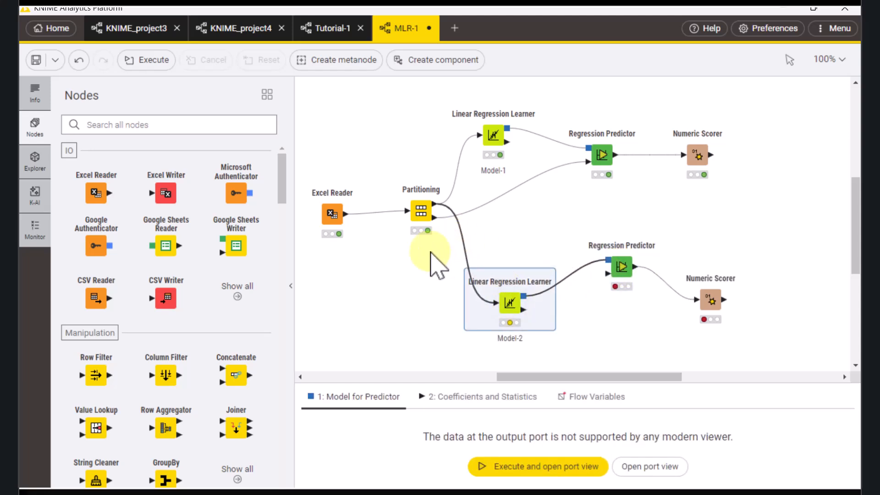
left_click_drag(434, 218, 600, 275)
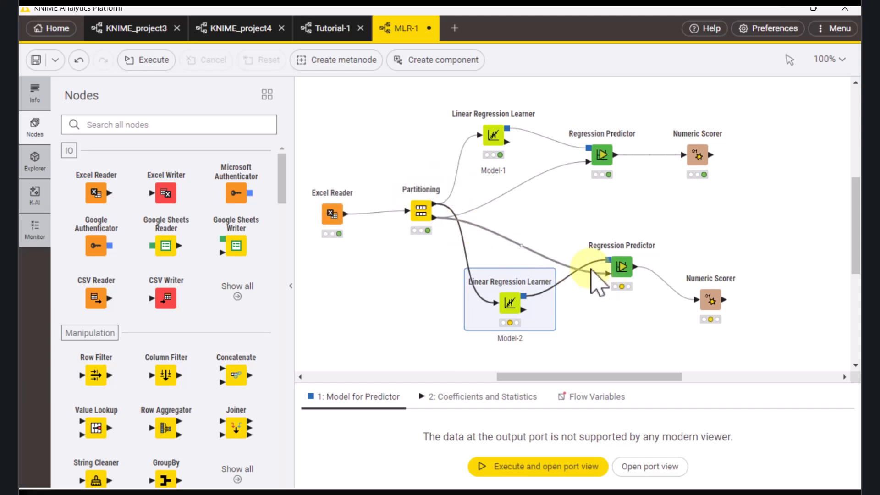
- Execute the Model-2 learner, its Regression Predictor and its Numeric Scorer in order, and nudge the learner slightly up and left
mouse_move(708, 294)
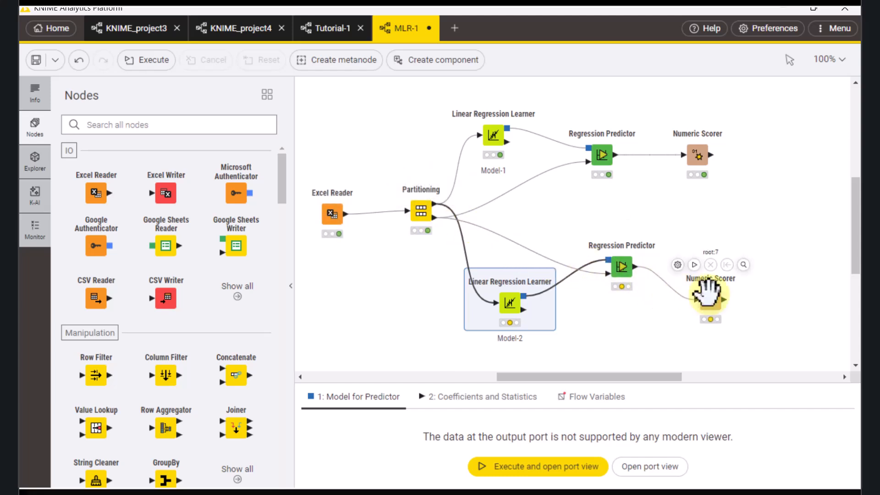
mouse_move(506, 293)
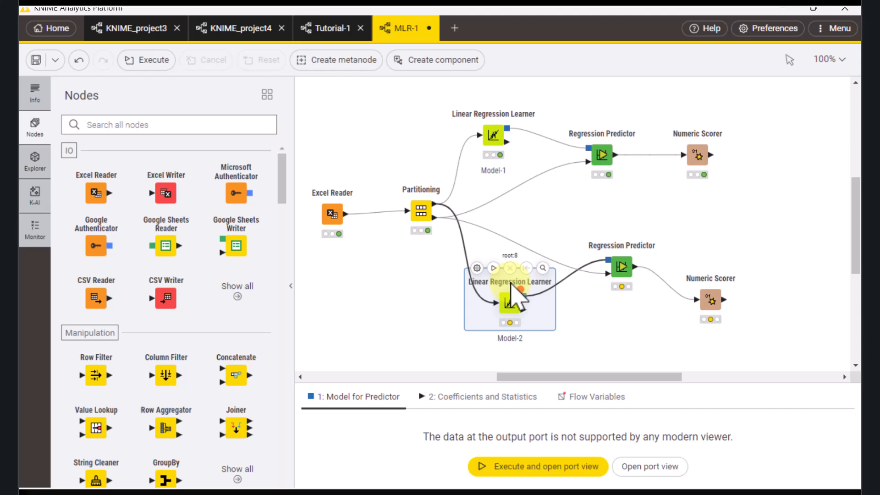
left_click(494, 268)
mouse_move(603, 264)
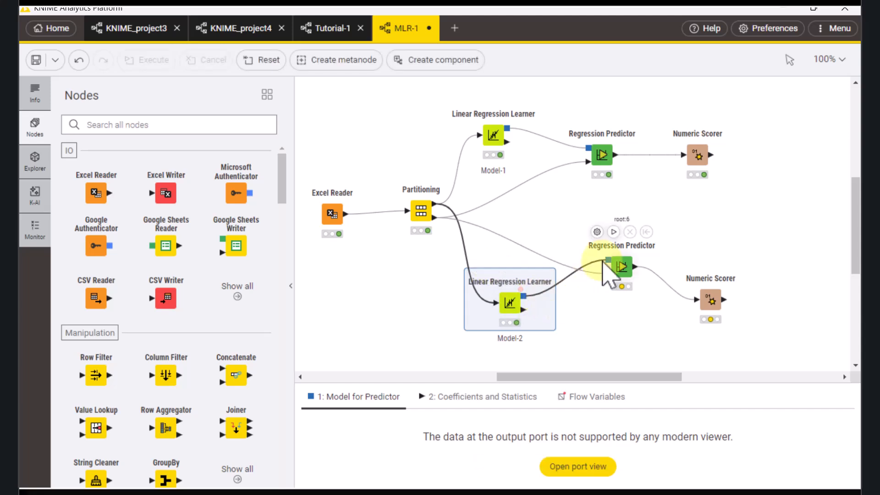
left_click(613, 232)
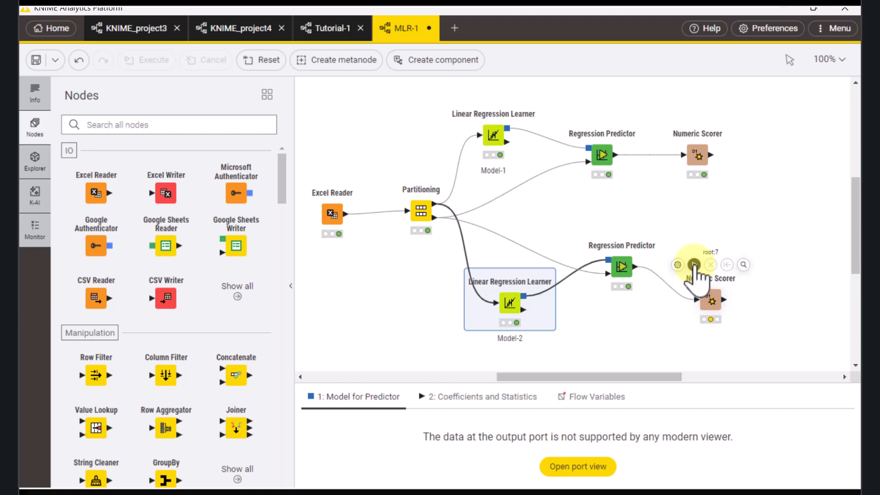
left_click(694, 265)
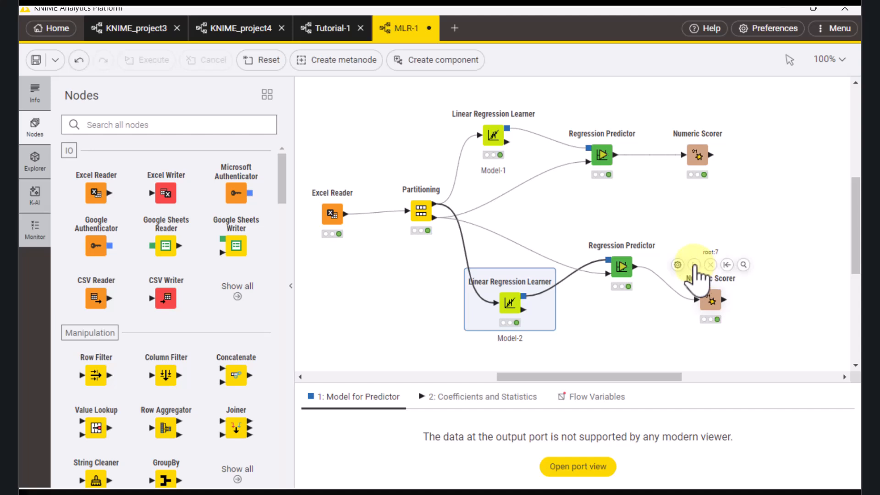
left_click(595, 326)
mouse_move(512, 311)
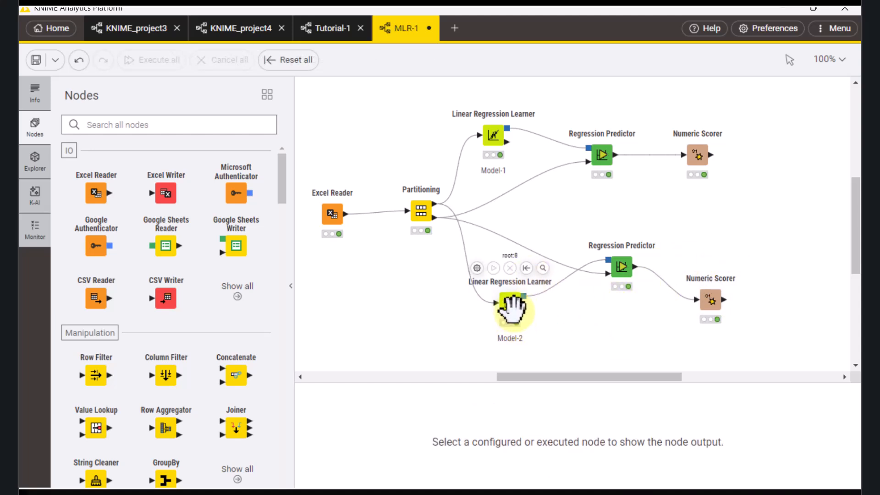
left_click_drag(513, 307, 505, 304)
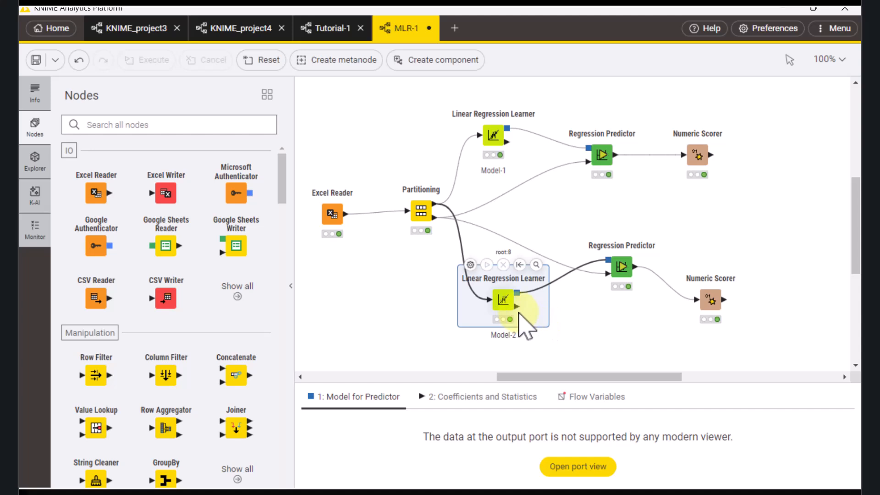
- View the Model-2 learner's linear regression statistics, examining its coefficients, p-values and R-squared, and close the view
right_click(504, 299)
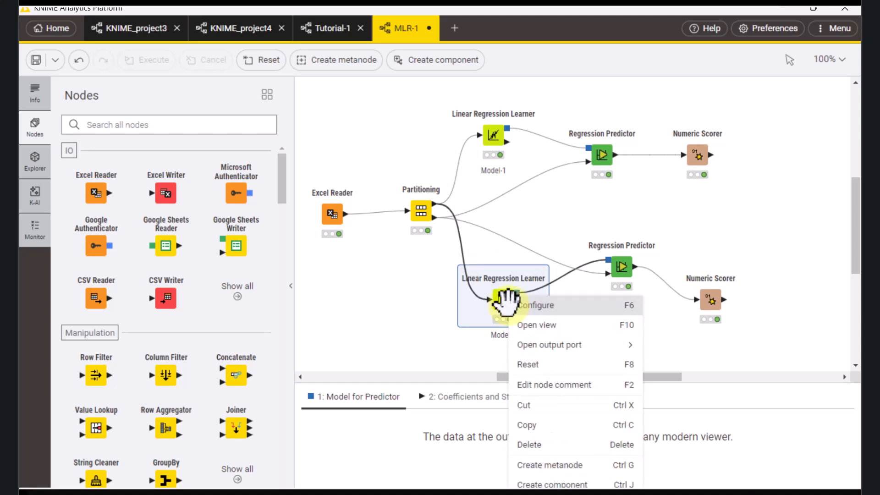
left_click(546, 323)
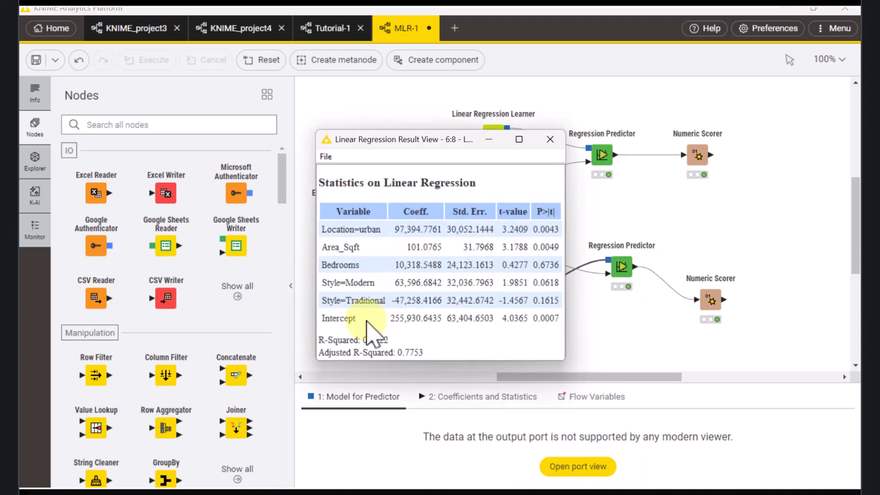
left_click(548, 142)
- View the Model-1 learner's linear regression statistics to examine its R-squared and adjusted R-squared, and close the view
right_click(499, 136)
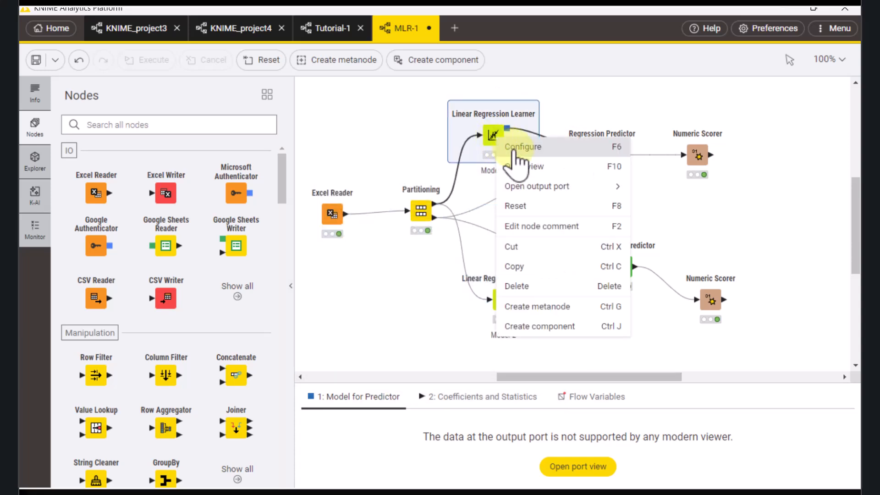
left_click(528, 166)
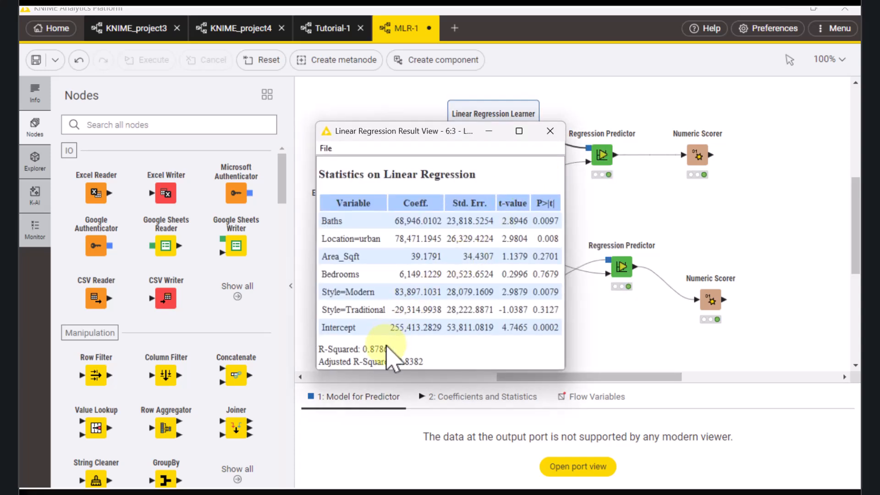
left_click(549, 132)
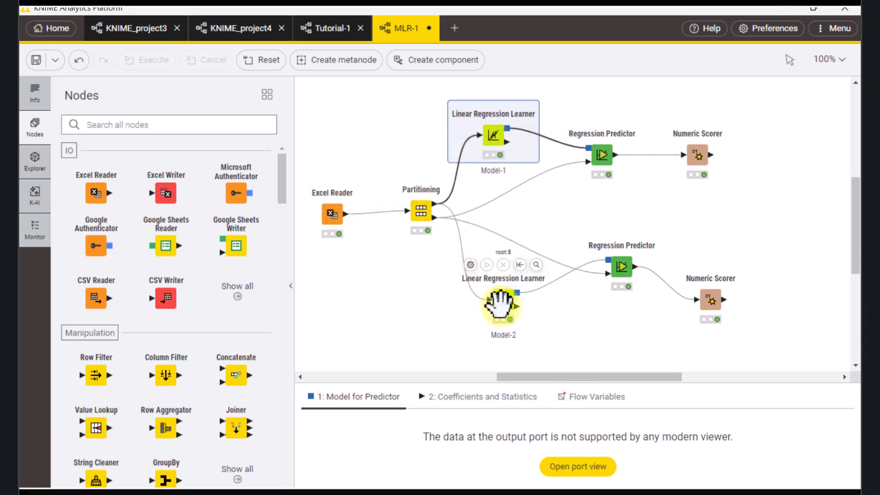
- Reopen the Model-2 learner's regression result view to compare its R-squared and adjusted R-squared with Model-1, and close it
left_click(503, 293)
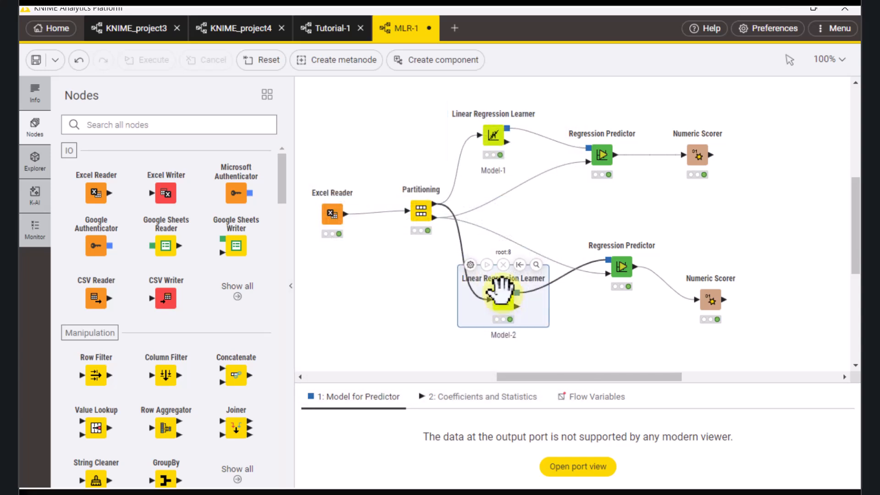
right_click(502, 296)
left_click(531, 321)
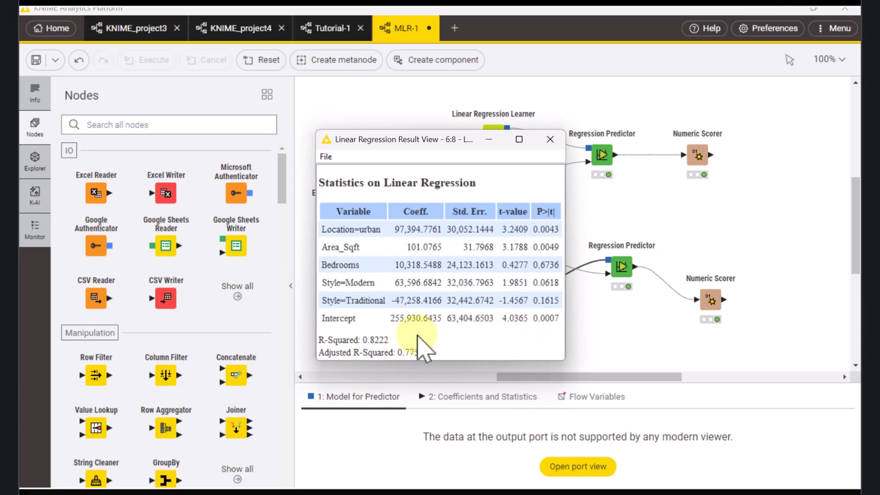
left_click(552, 143)
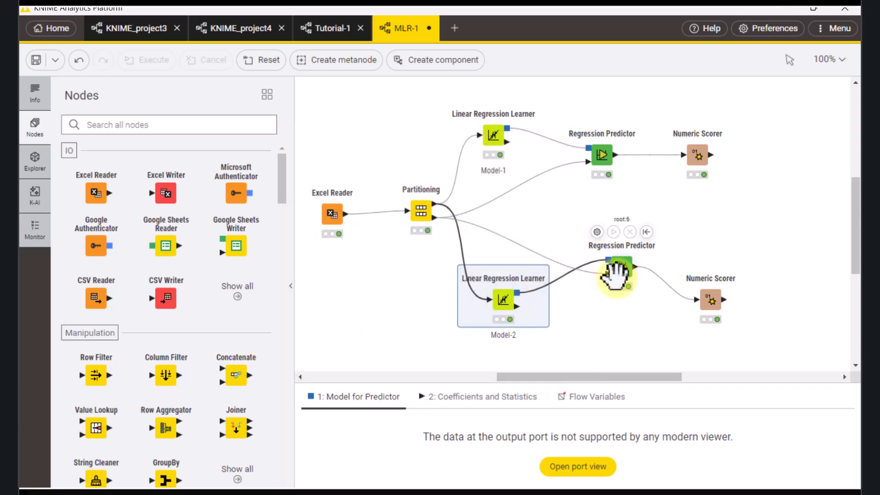
- Open the Model-2 Numeric Scorer's statistics table in its own window, check R^2 on the test data, and close it
left_click(710, 306)
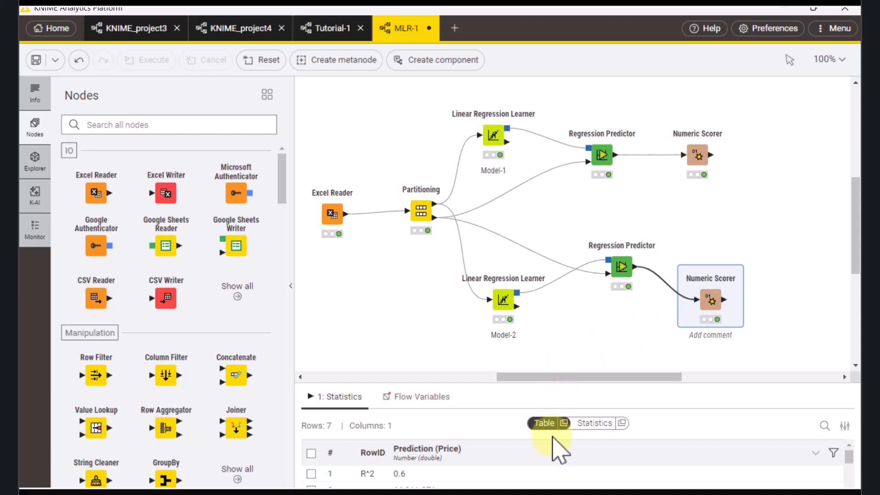
left_click(563, 424)
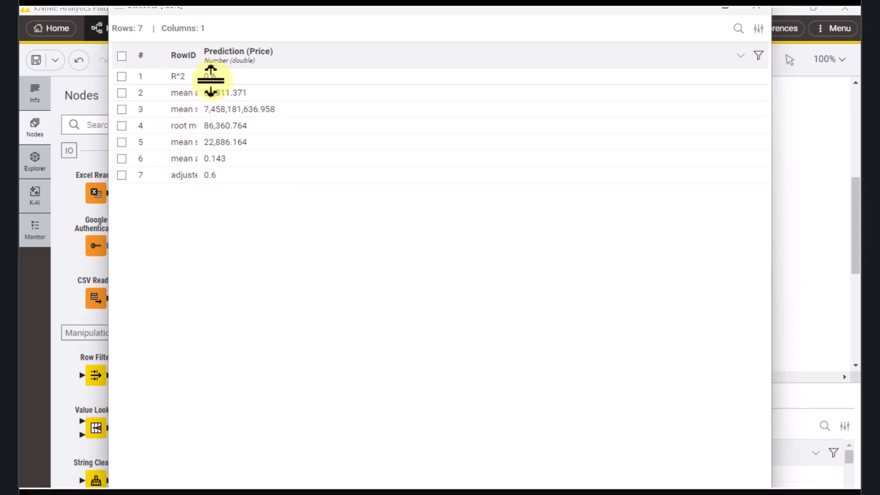
left_click(756, 8)
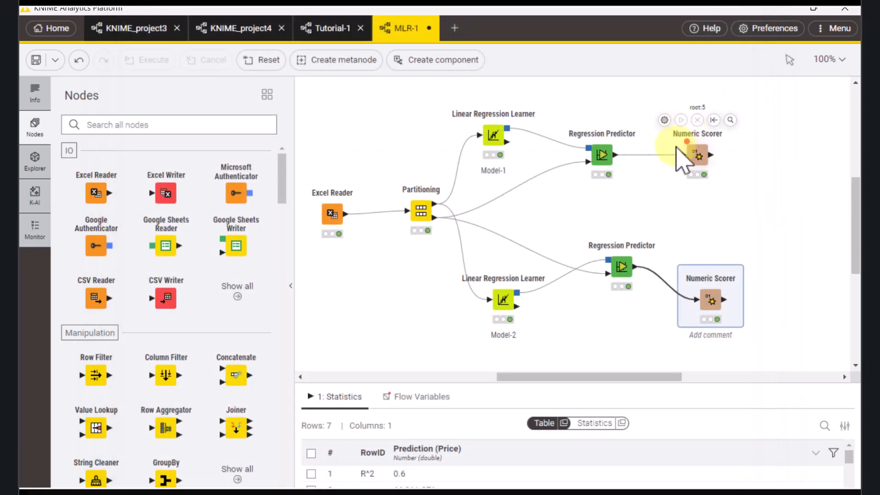
- Open the Model-1 Numeric Scorer's statistics table in its own window and widen the RowID column to read the error metrics
left_click(696, 146)
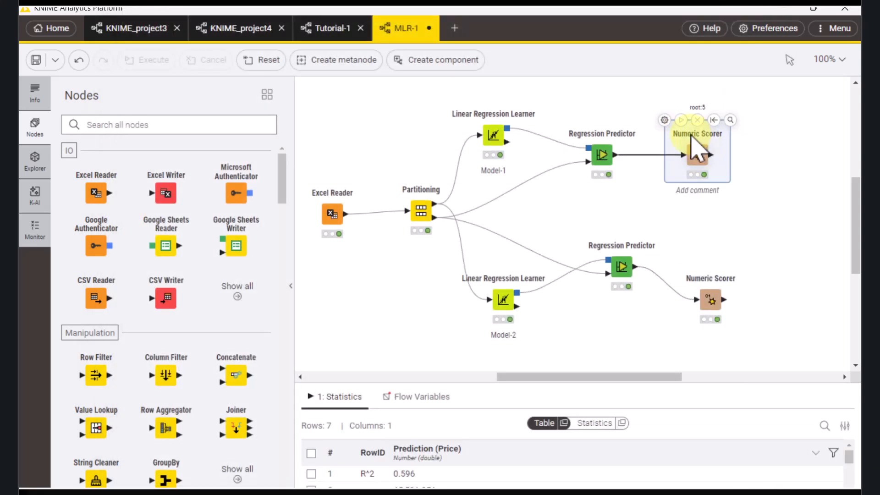
left_click(551, 341)
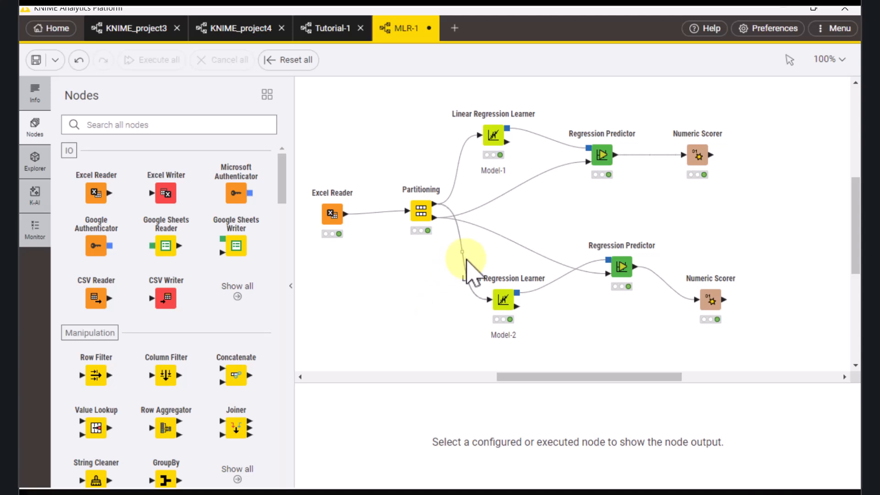
left_click(698, 158)
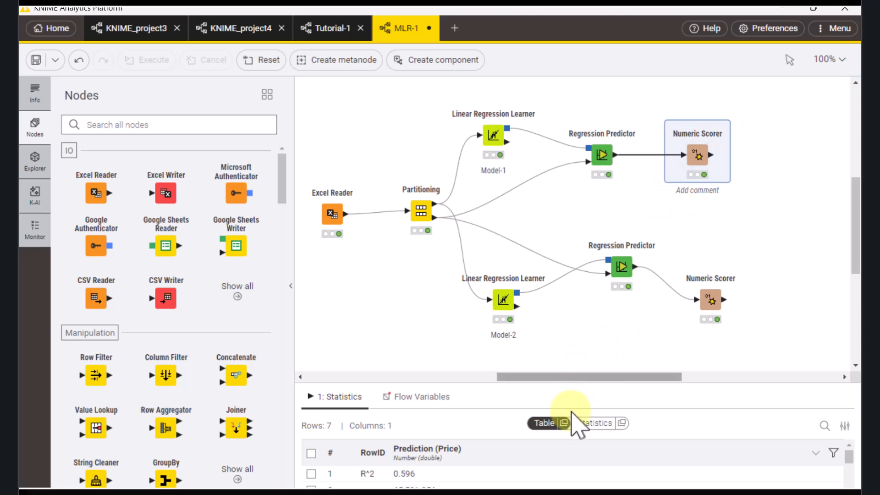
left_click(563, 423)
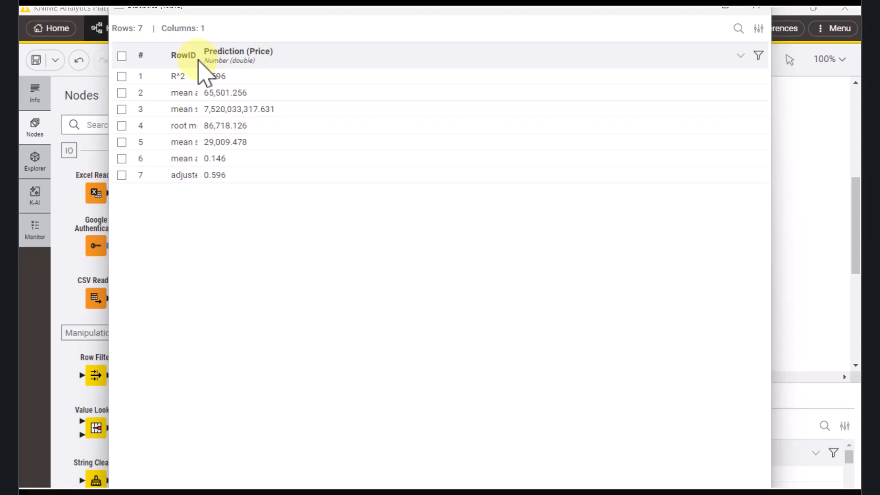
left_click_drag(196, 59, 322, 77)
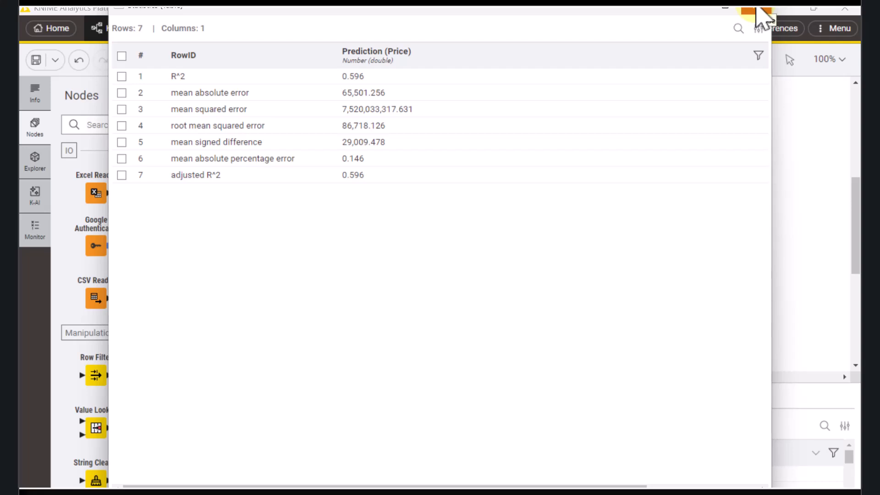
left_click(761, 14)
- Open the Model-2 Numeric Scorer's statistics table again and widen the RowID column to compare its error metrics with Model-1
left_click(706, 303)
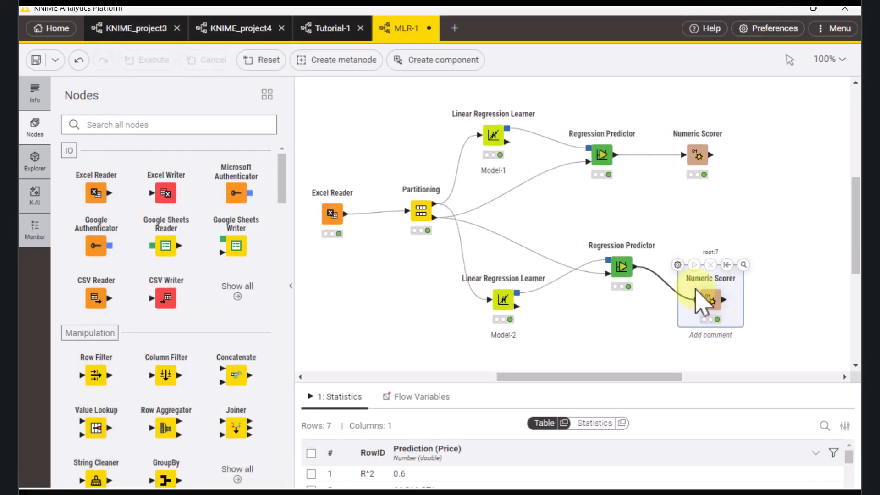
left_click(568, 420)
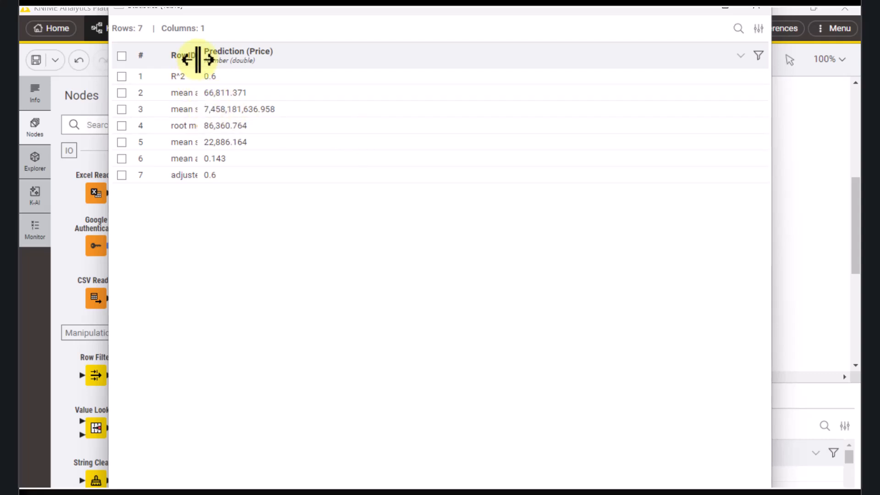
left_click_drag(192, 58, 333, 57)
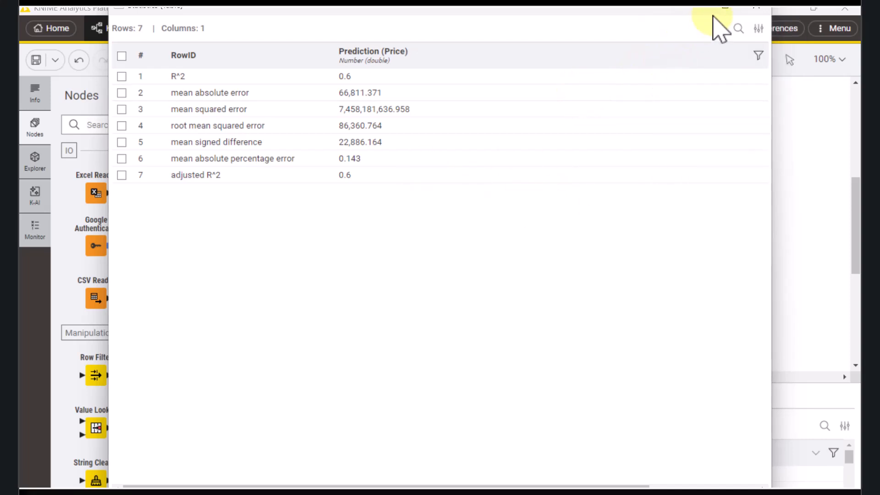
left_click(756, 7)
- Recheck the Model-1 Numeric Scorer's metrics in the separate statistics table against those of Model-2, and close the table
left_click(697, 154)
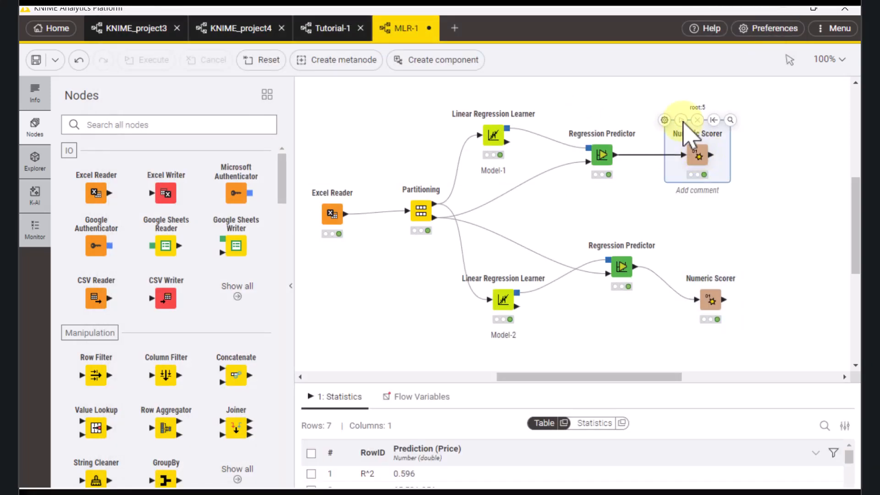
left_click(563, 423)
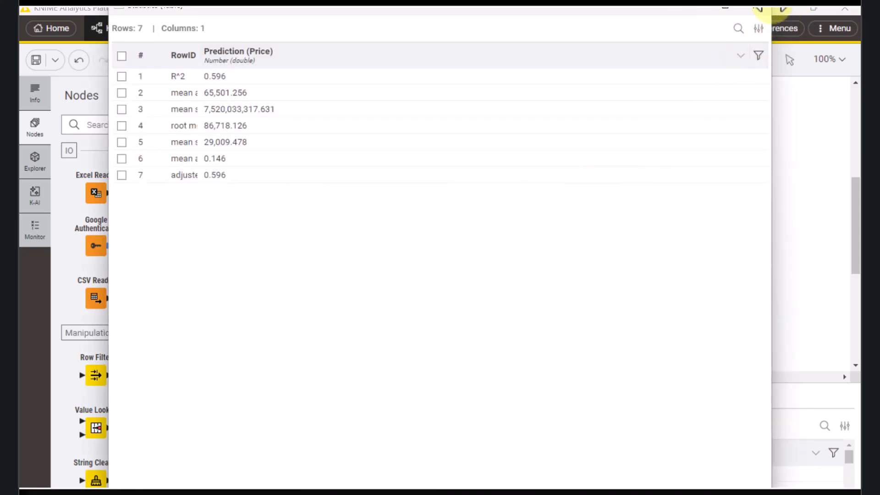
left_click(756, 8)
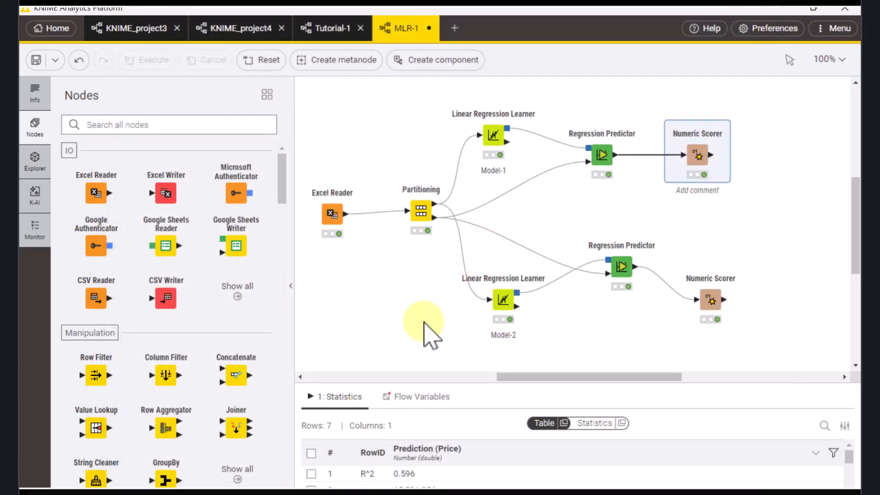